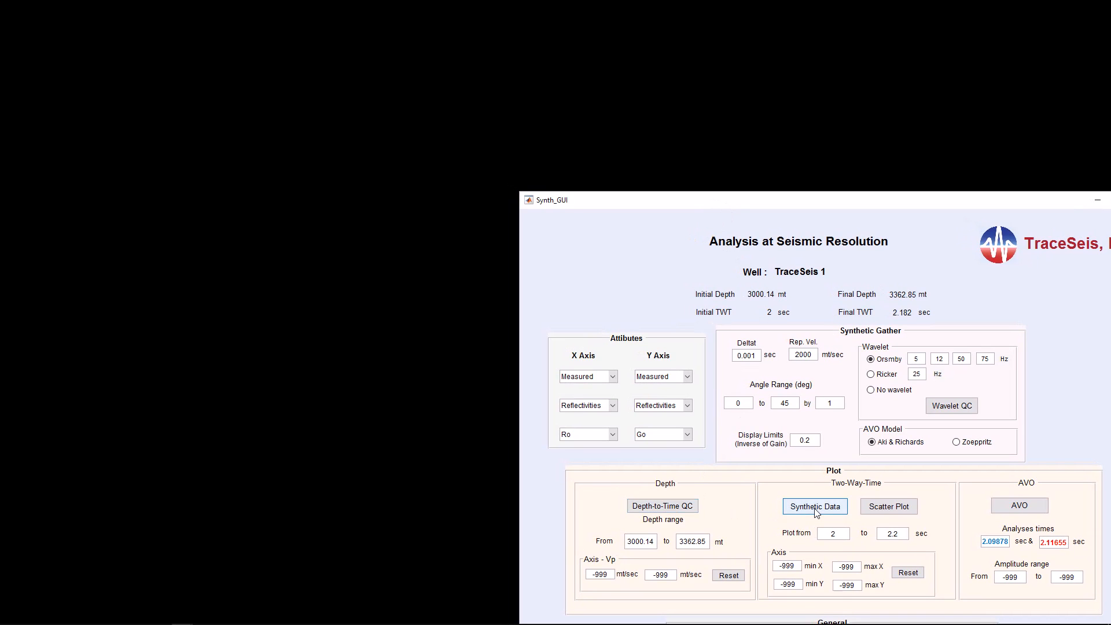
Step: Generate the Depth-to-Time QC figure with the current settings, and move and narrow it to sit beside the parameter window
{"action": "left_click", "coordinate": [670, 507]}
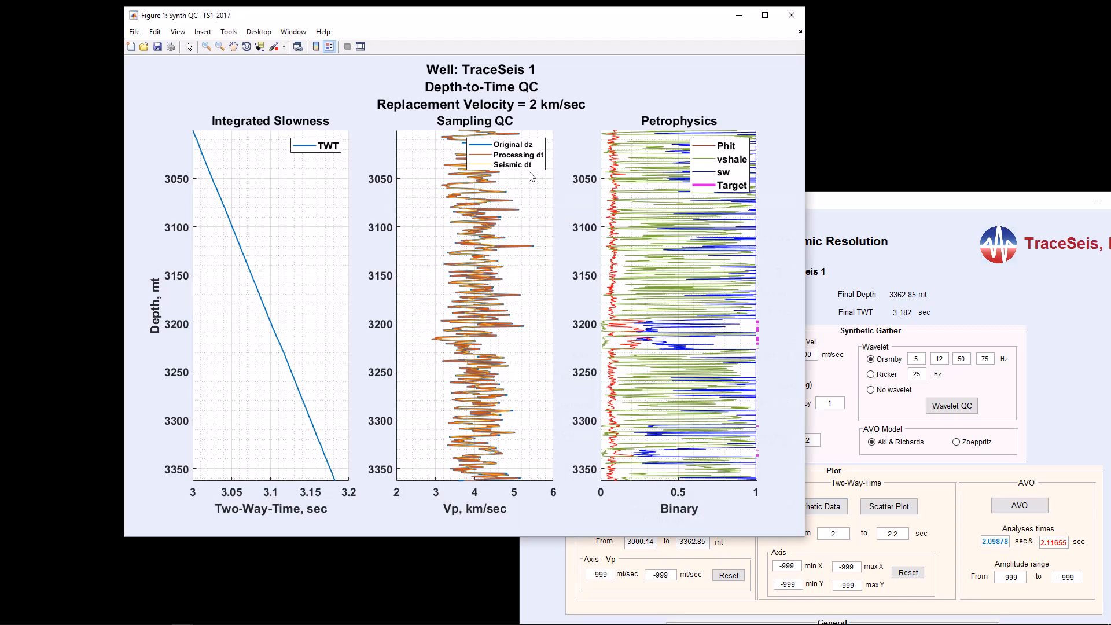
{"action": "left_click_drag", "start_coordinate": [529, 21], "coordinate": [415, 18]}
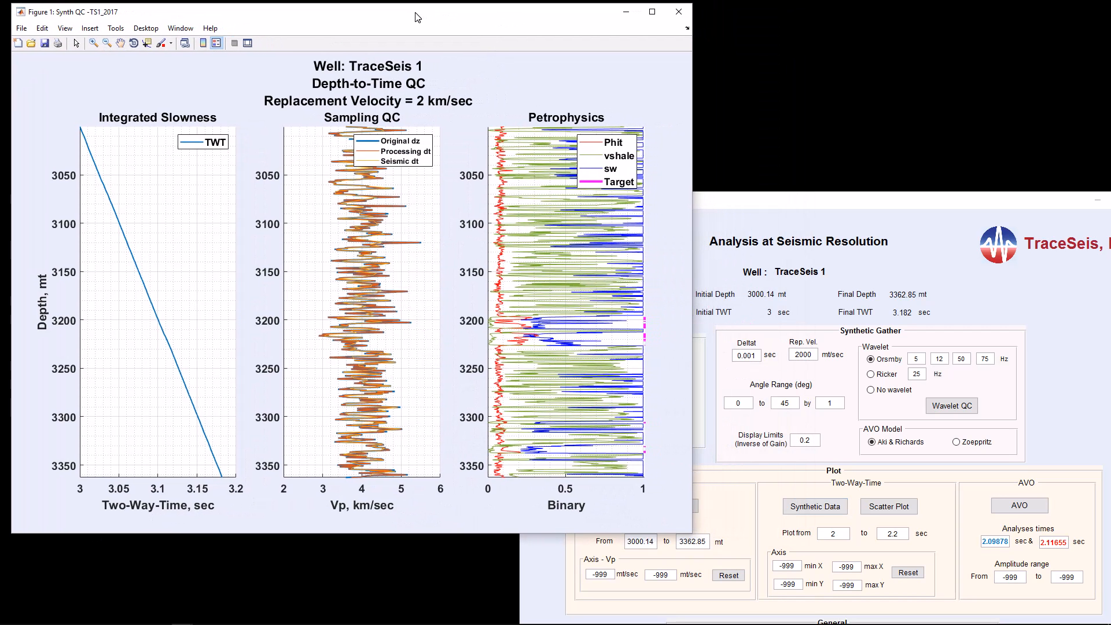
{"action": "left_click_drag", "start_coordinate": [701, 153], "coordinate": [544, 149]}
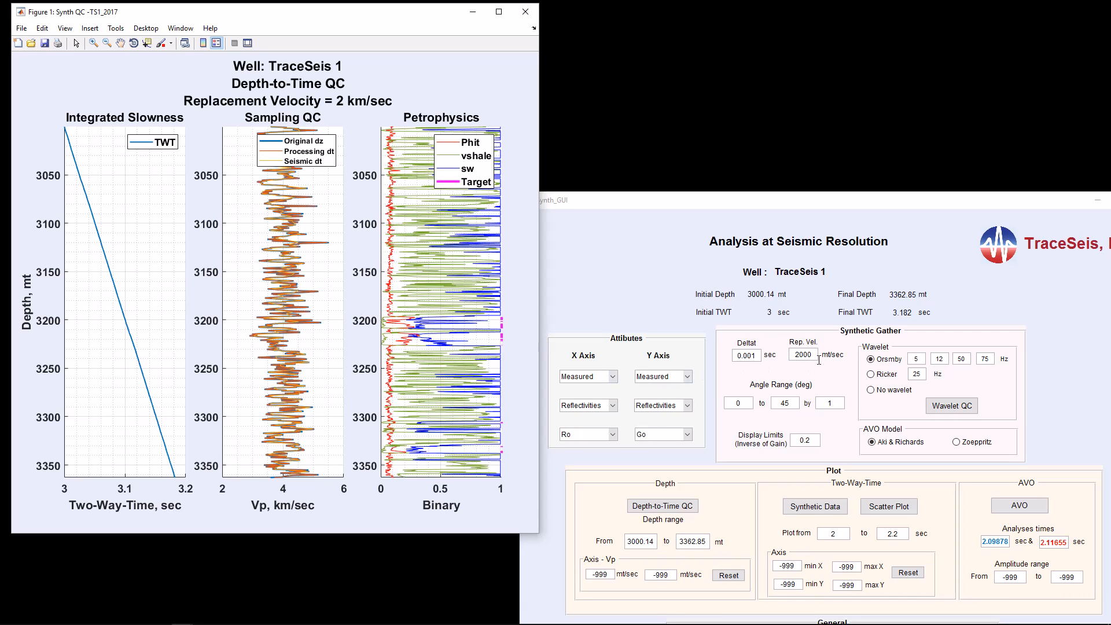
Step: Set the replacement velocity to 3000 mt/sec and generate another Depth-to-Time QC figure, placing it so both figures can be compared
{"action": "double_click", "coordinate": [799, 360]}
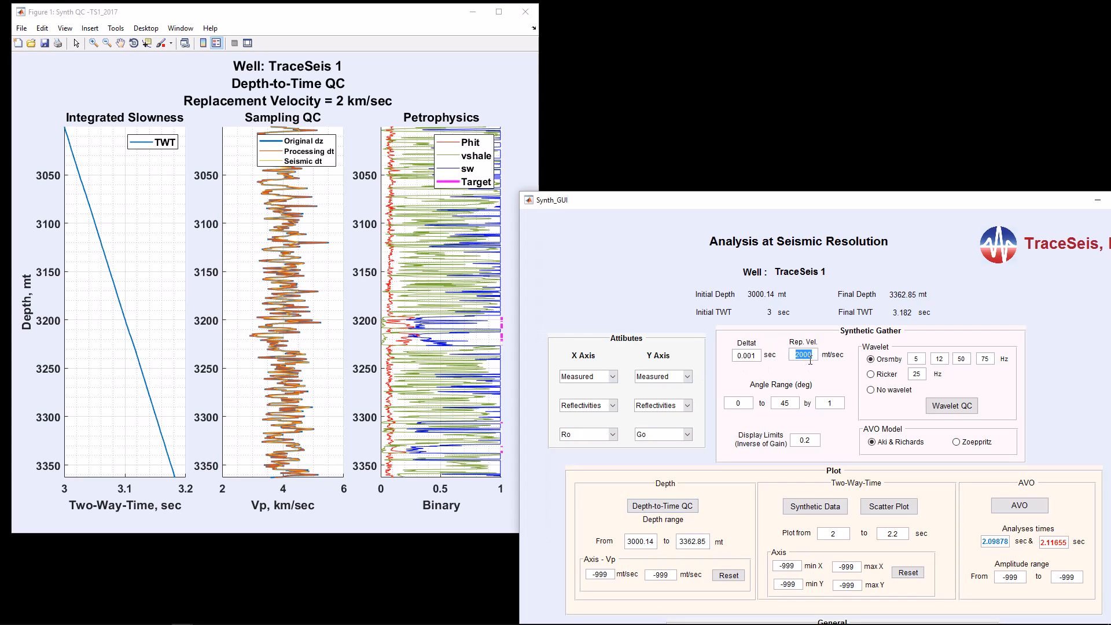
{"action": "left_click", "coordinate": [810, 360]}
{"action": "left_click_drag", "start_coordinate": [807, 360], "coordinate": [764, 362]}
{"action": "type", "text": "3000"}
{"action": "left_click", "coordinate": [680, 512]}
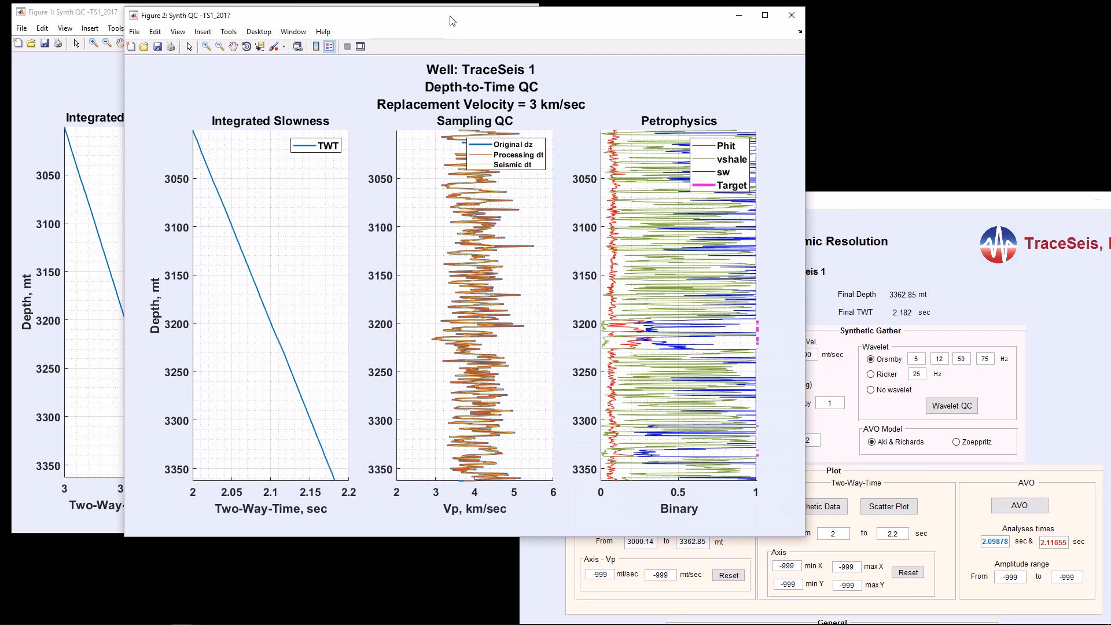
{"action": "left_click_drag", "start_coordinate": [446, 18], "coordinate": [677, 19]}
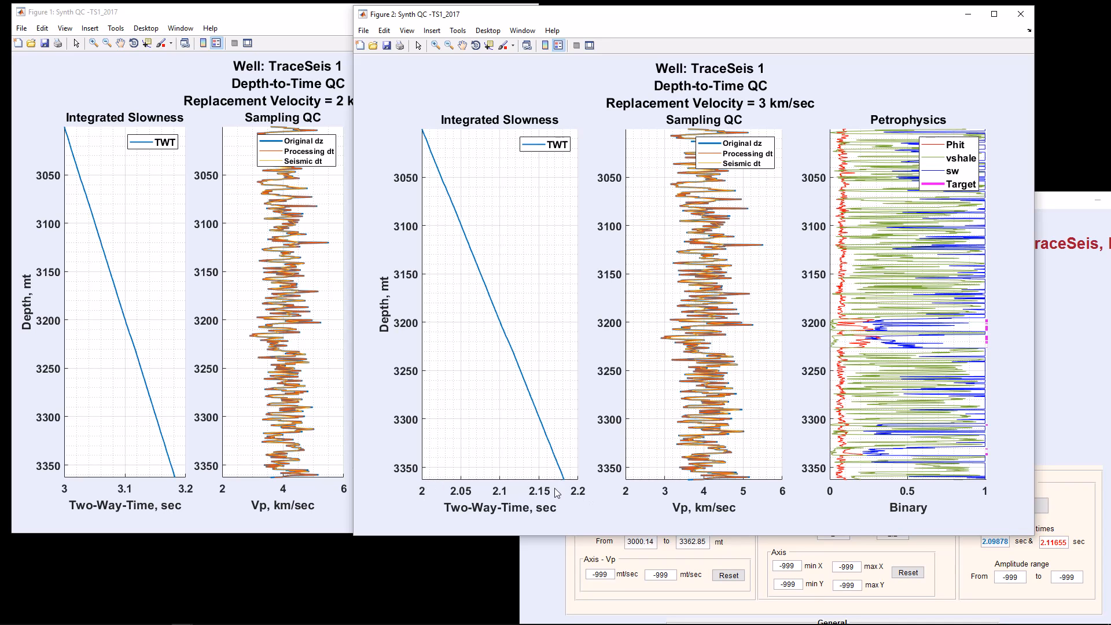
Step: Close the 2 km/sec QC figure, then narrow the 3 km/sec one and zoom its Sampling QC plot to about 3180–3220 mt
{"action": "left_click", "coordinate": [313, 24]}
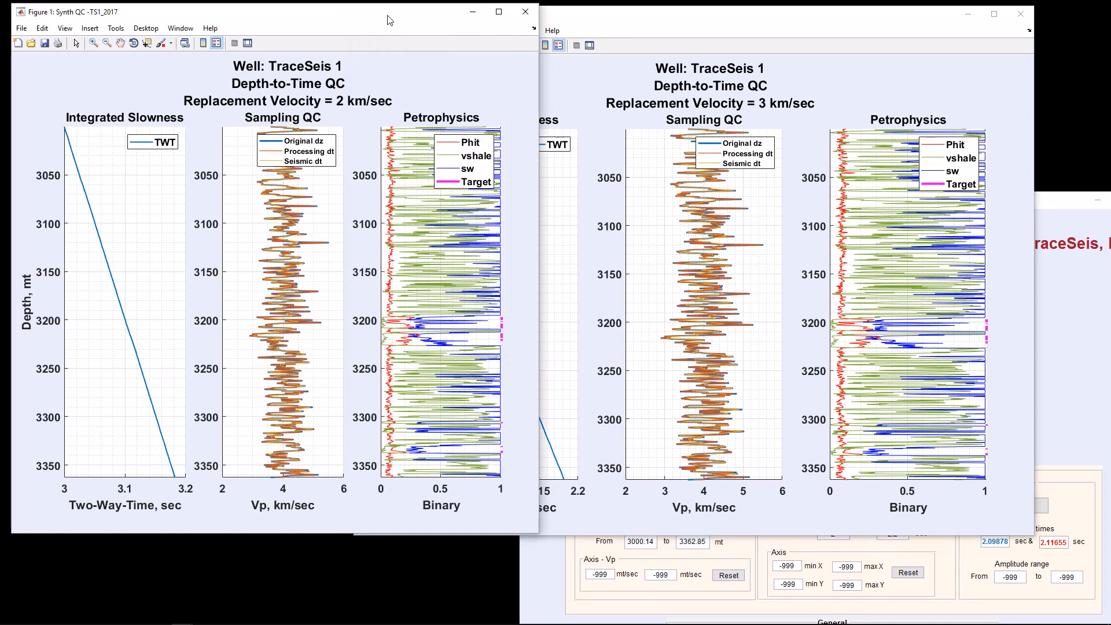
{"action": "left_click", "coordinate": [521, 13]}
{"action": "left_click_drag", "start_coordinate": [689, 21], "coordinate": [358, 29]}
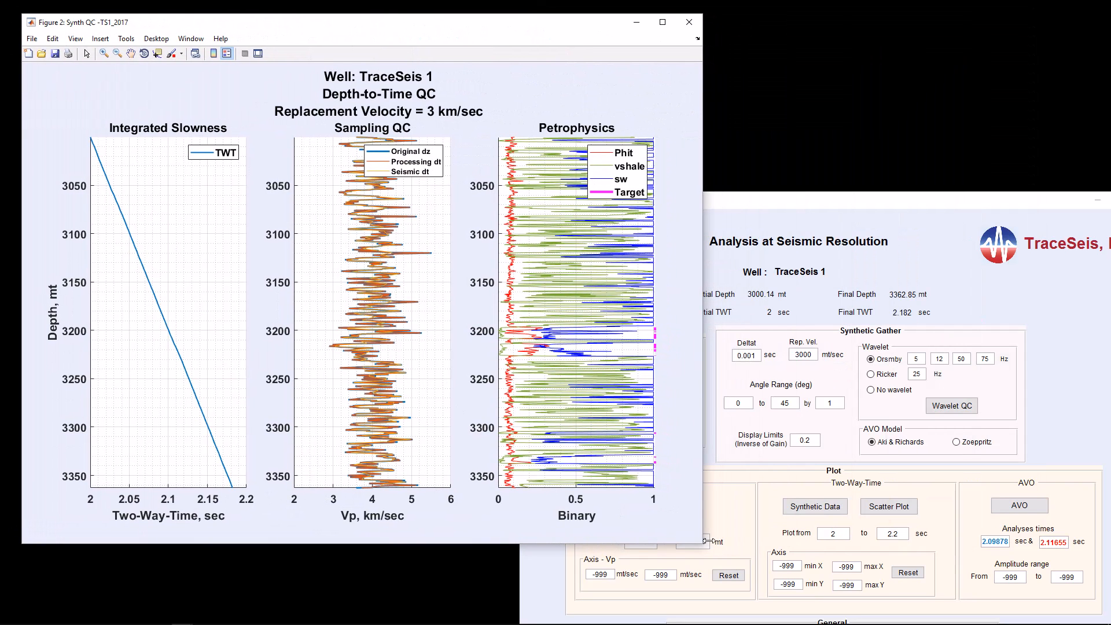
{"action": "left_click_drag", "start_coordinate": [702, 542], "coordinate": [544, 539]}
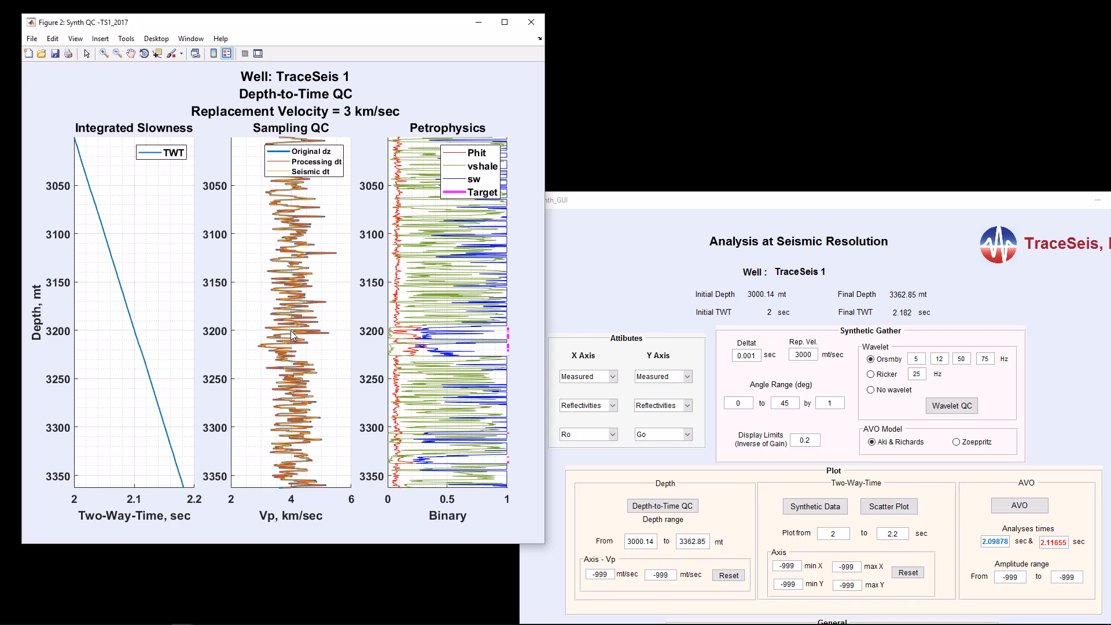
{"action": "left_click", "coordinate": [105, 53]}
{"action": "left_click_drag", "start_coordinate": [321, 352], "coordinate": [343, 352]}
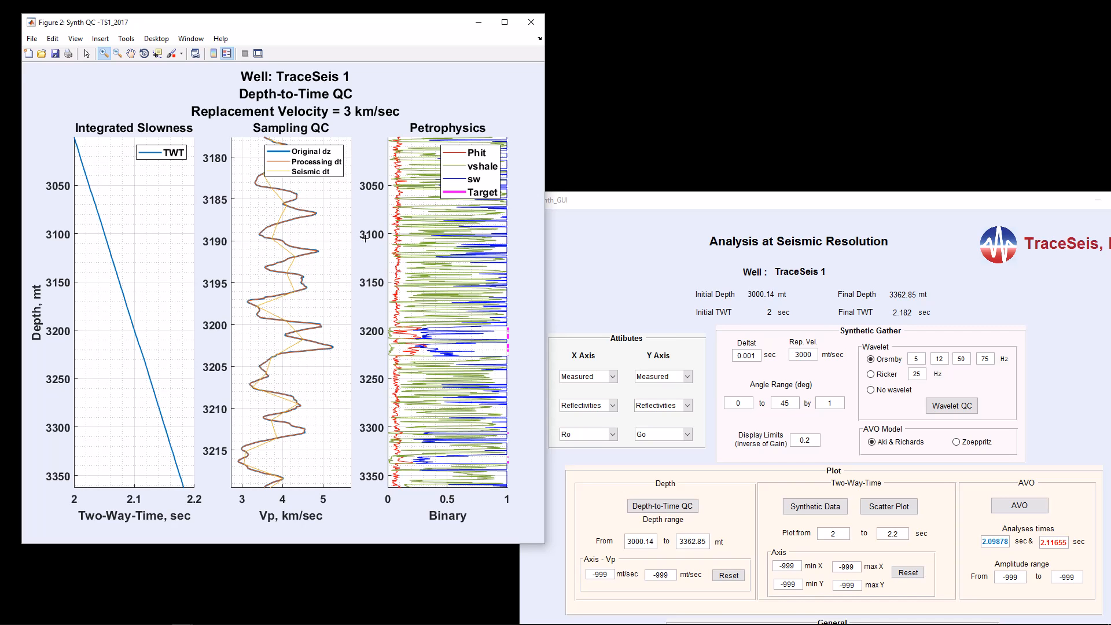
Step: Set Deltat to 0.0001 sec, regenerate the Depth-to-Time QC, and zoom its Sampling QC plot to about 3170–3195 mt
{"action": "left_click", "coordinate": [762, 362]}
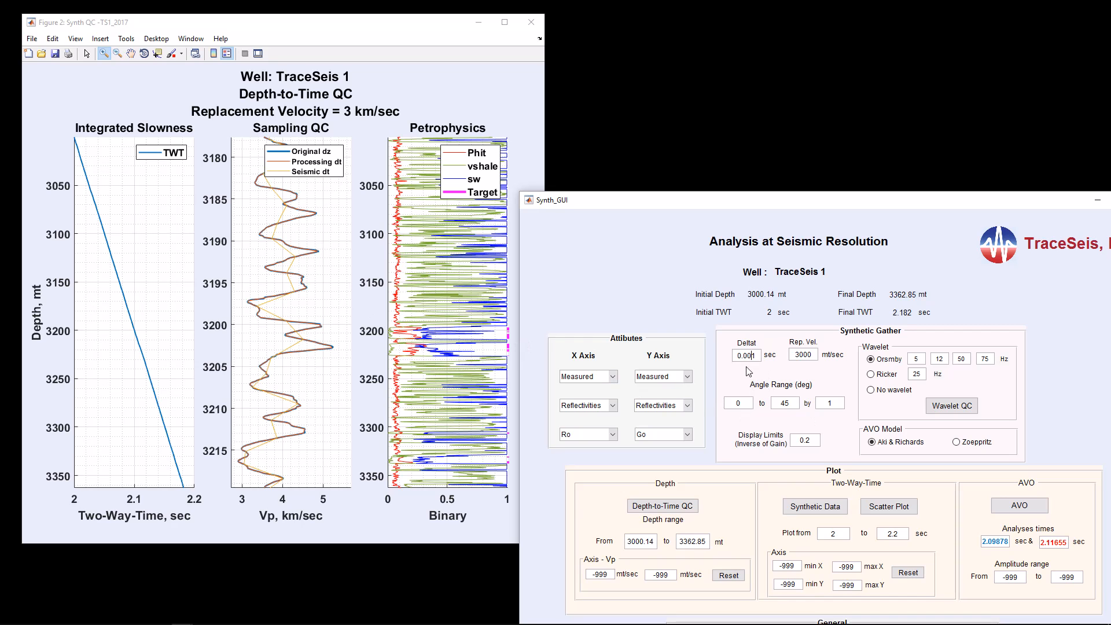
{"action": "type", "text": "0"}
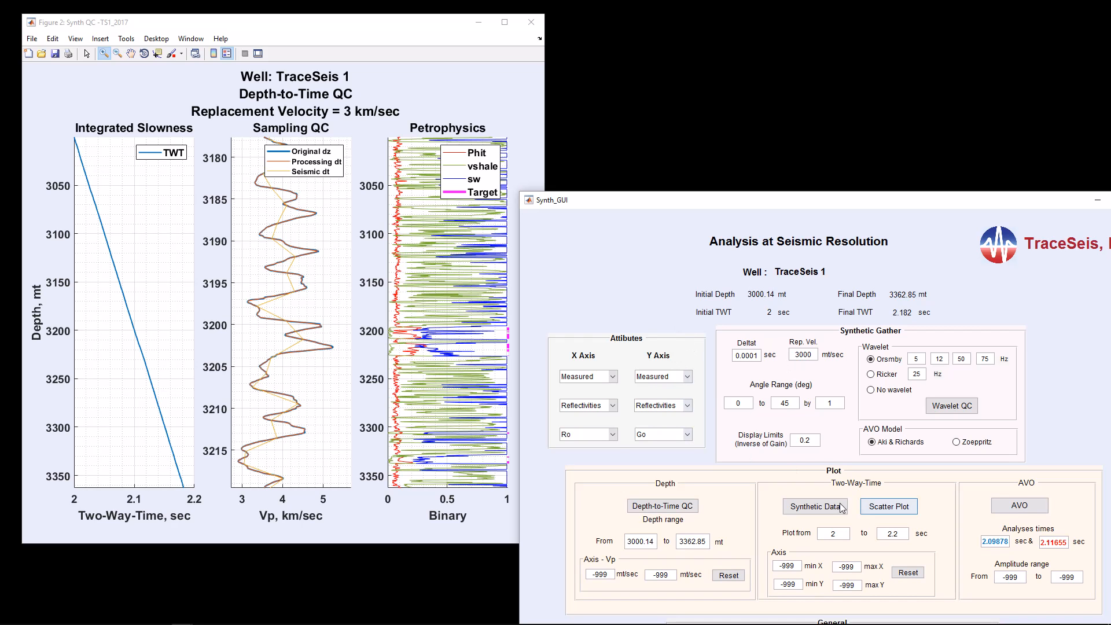
{"action": "left_click", "coordinate": [691, 507]}
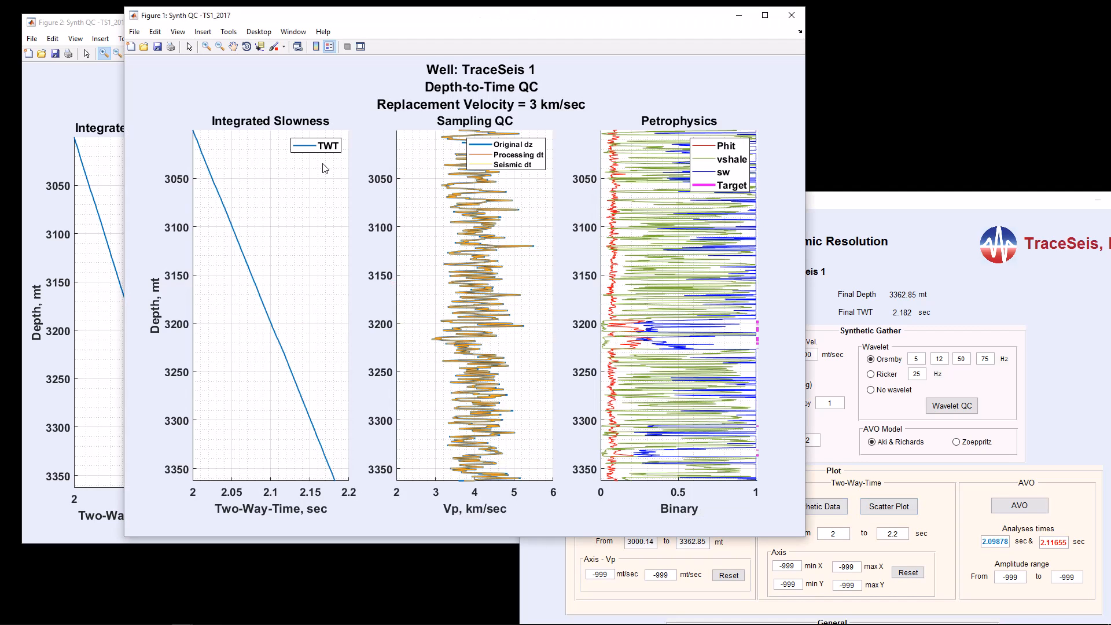
{"action": "left_click", "coordinate": [206, 48]}
{"action": "left_click_drag", "start_coordinate": [422, 294], "coordinate": [541, 319]}
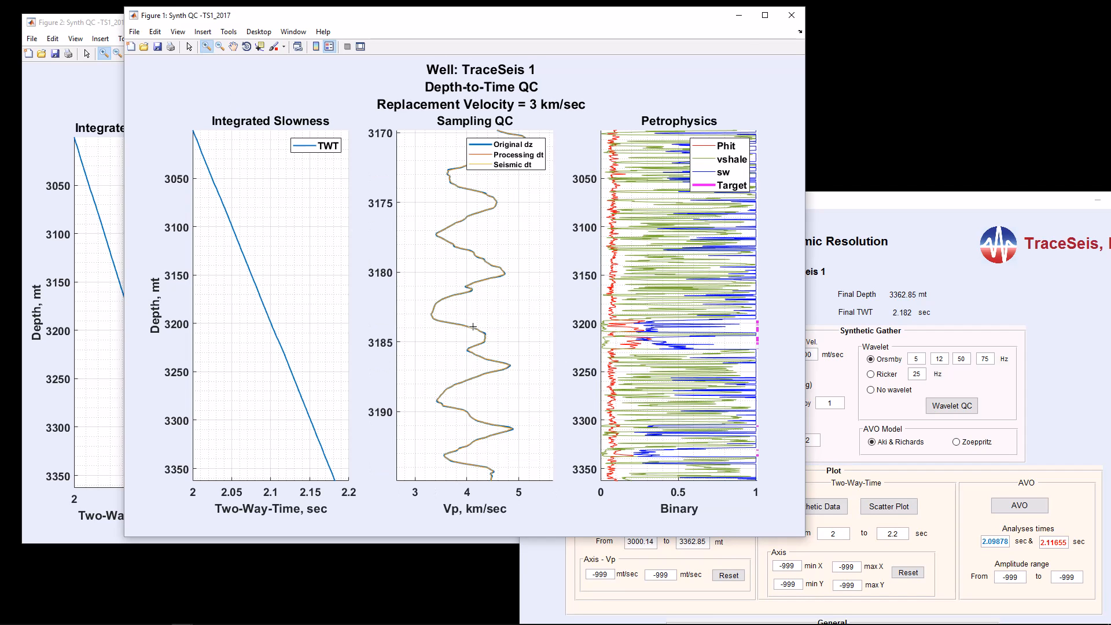
Step: Close both Depth-to-Time QC figures and set Deltat back to 0.001 sec
{"action": "left_click", "coordinate": [792, 15]}
{"action": "left_click", "coordinate": [531, 22]}
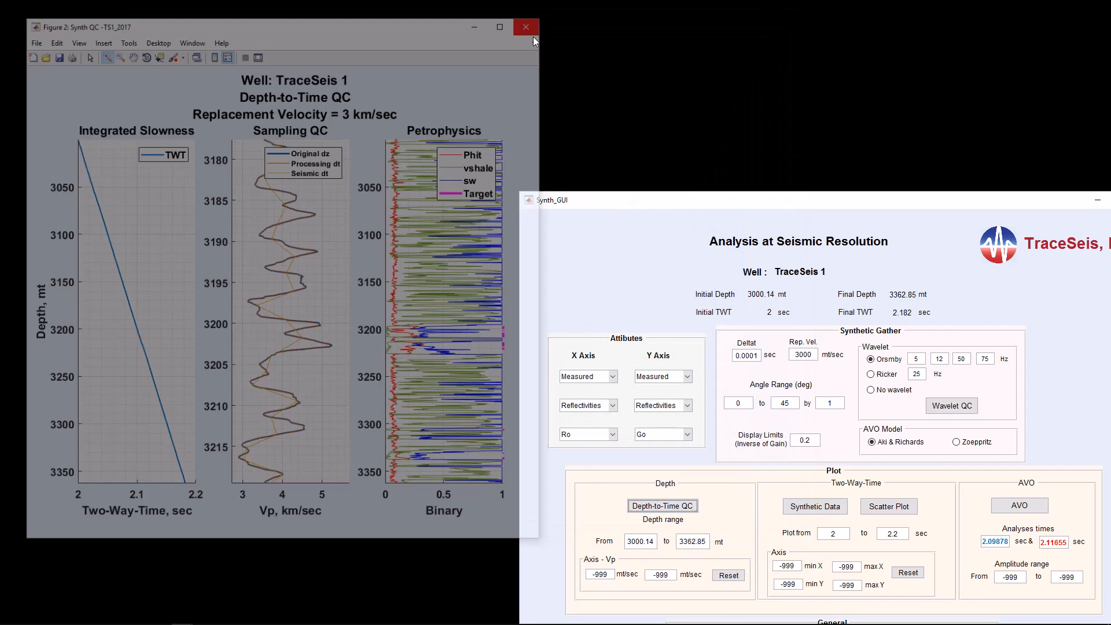
{"action": "left_click", "coordinate": [755, 358]}
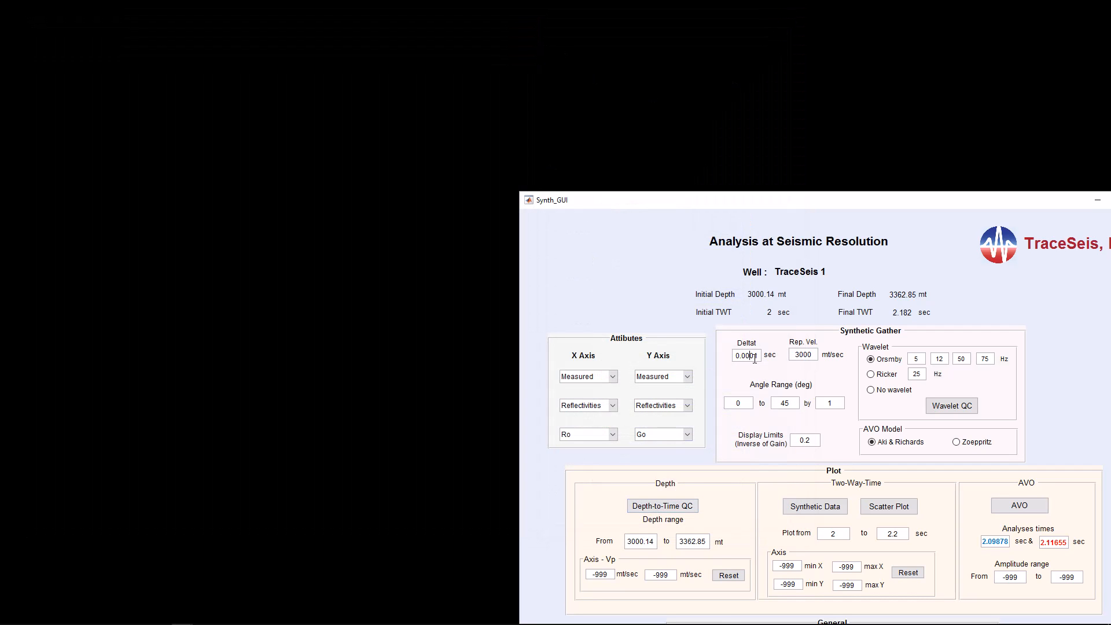
{"action": "key", "text": "BackSpace"}
Step: Plot the synthetic data in two-way time, and move and narrow the figure to sit beside the parameter window
{"action": "left_click", "coordinate": [825, 509]}
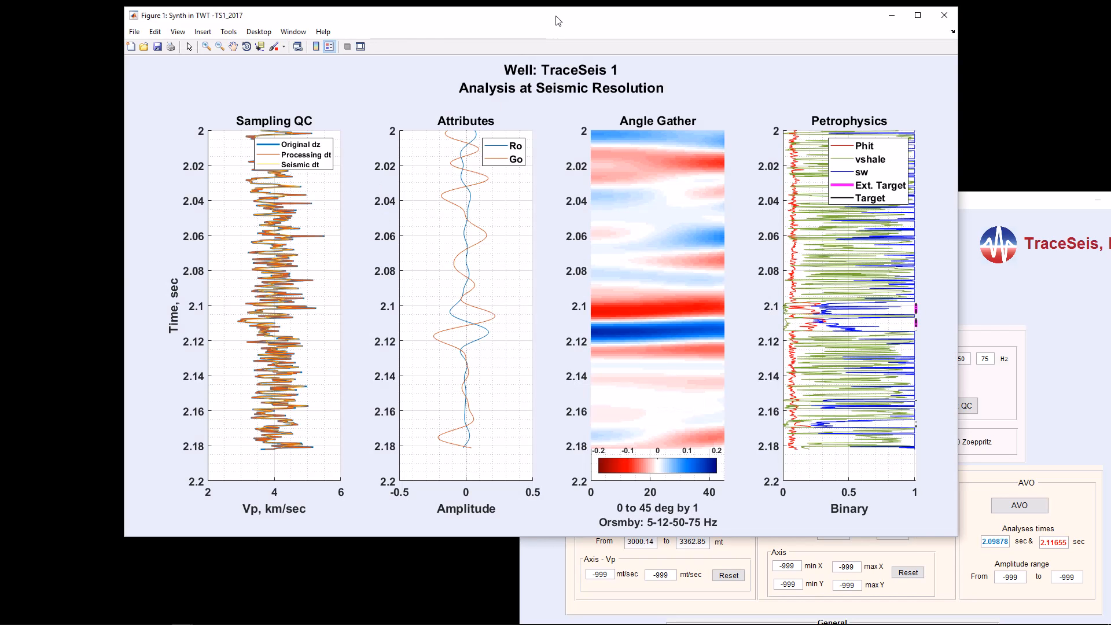
{"action": "left_click_drag", "start_coordinate": [557, 21], "coordinate": [447, 22]}
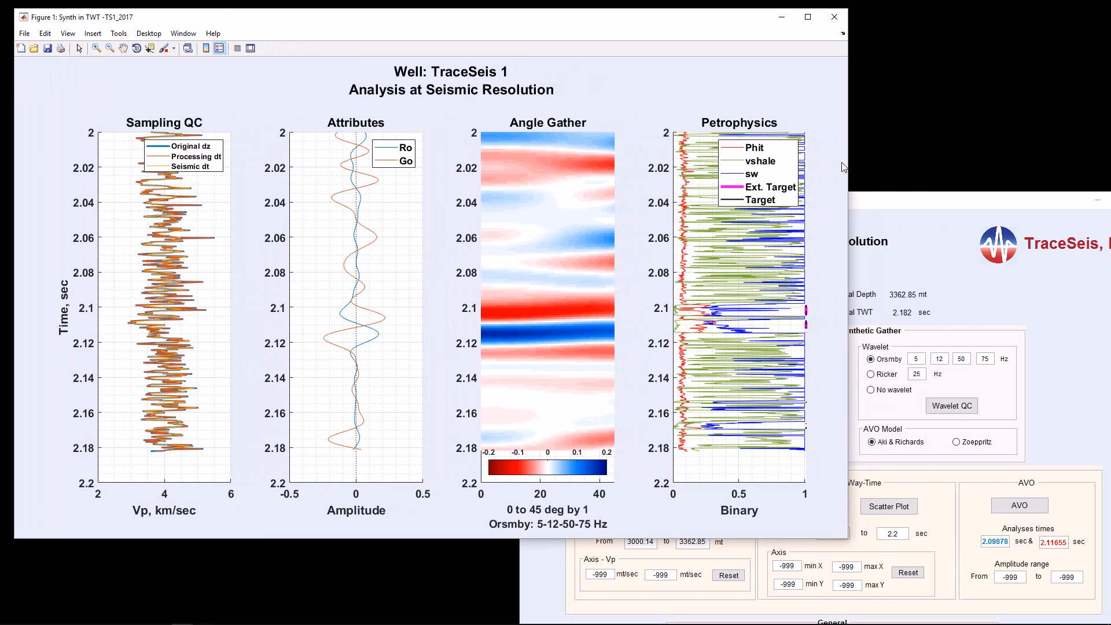
{"action": "left_click_drag", "start_coordinate": [848, 164], "coordinate": [547, 142]}
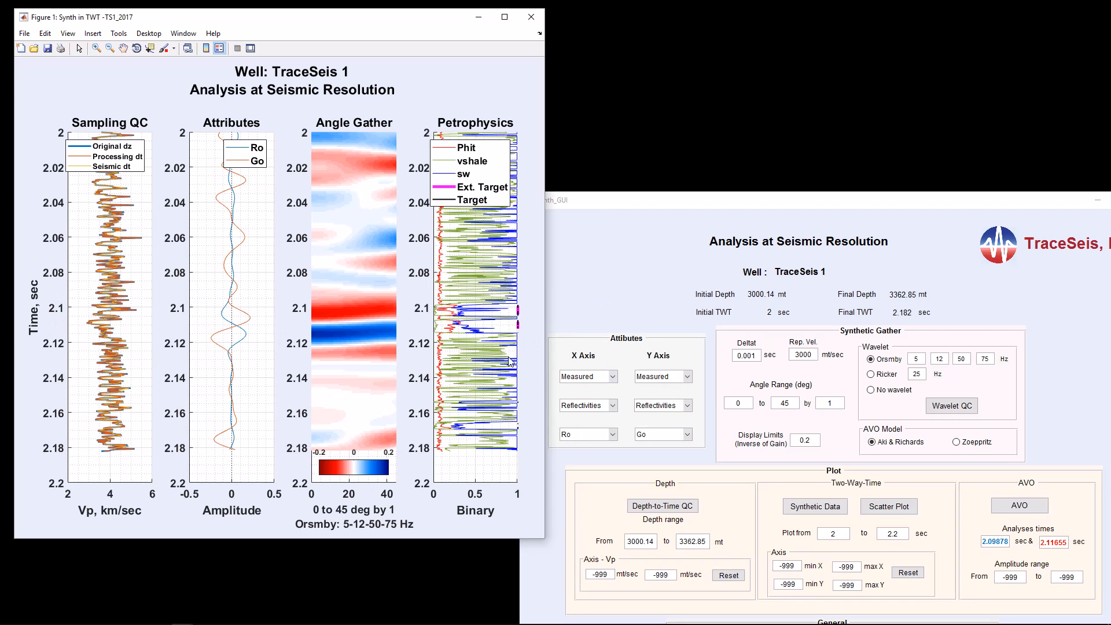
Step: Set the X axis attribute to relative Lambda*Rho and the Y axis attribute to relative Mu*Rho
{"action": "left_click", "coordinate": [613, 406]}
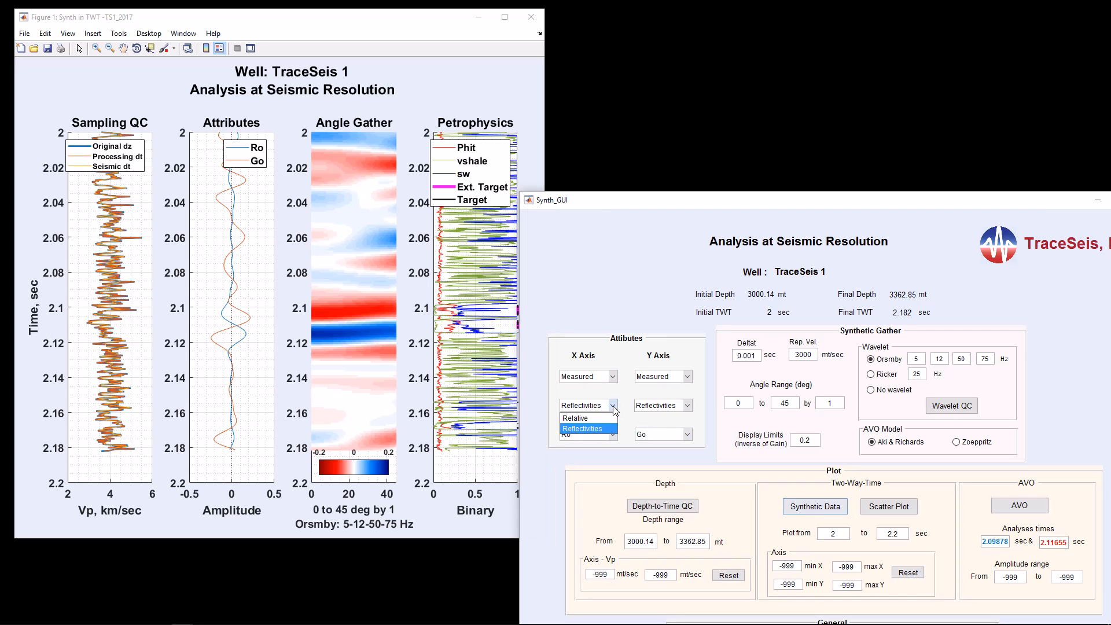
{"action": "left_click", "coordinate": [603, 418]}
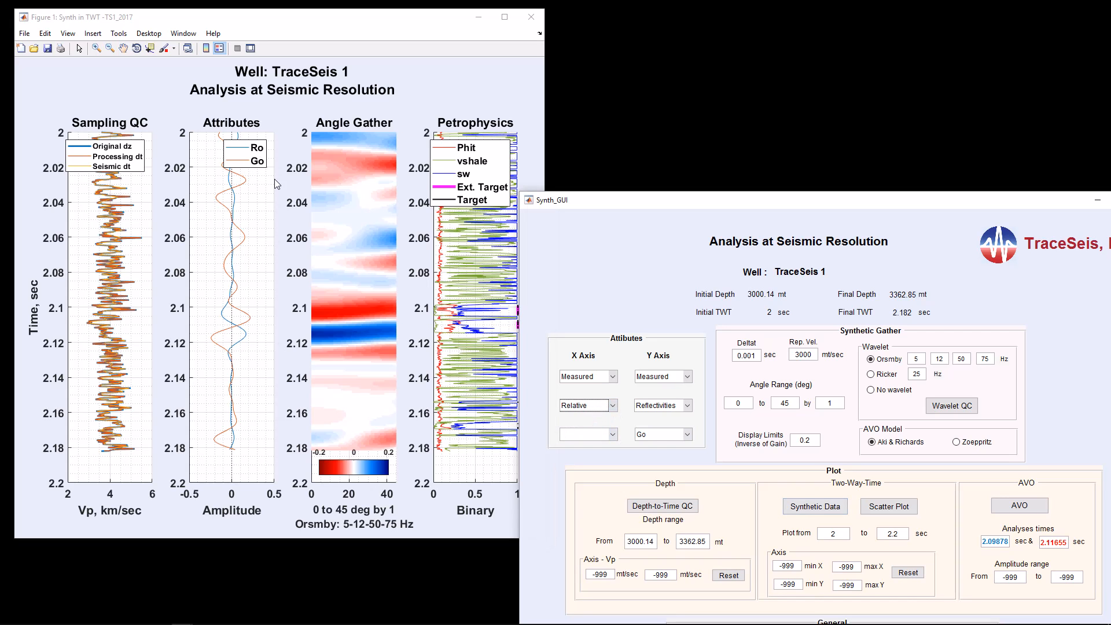
{"action": "left_click", "coordinate": [612, 436]}
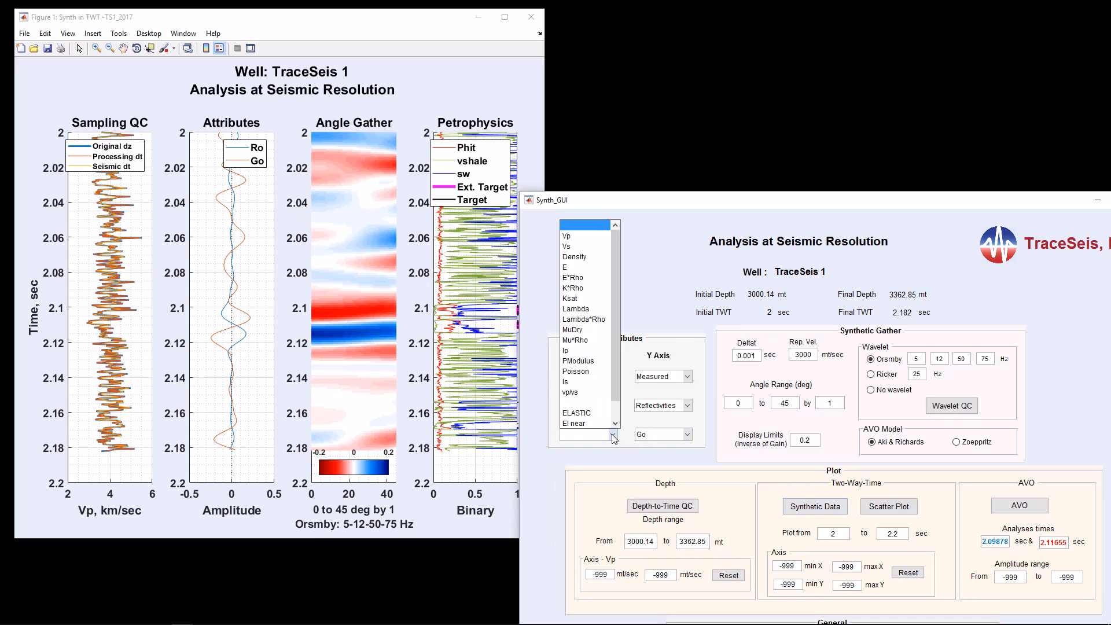
{"action": "left_click", "coordinate": [594, 328]}
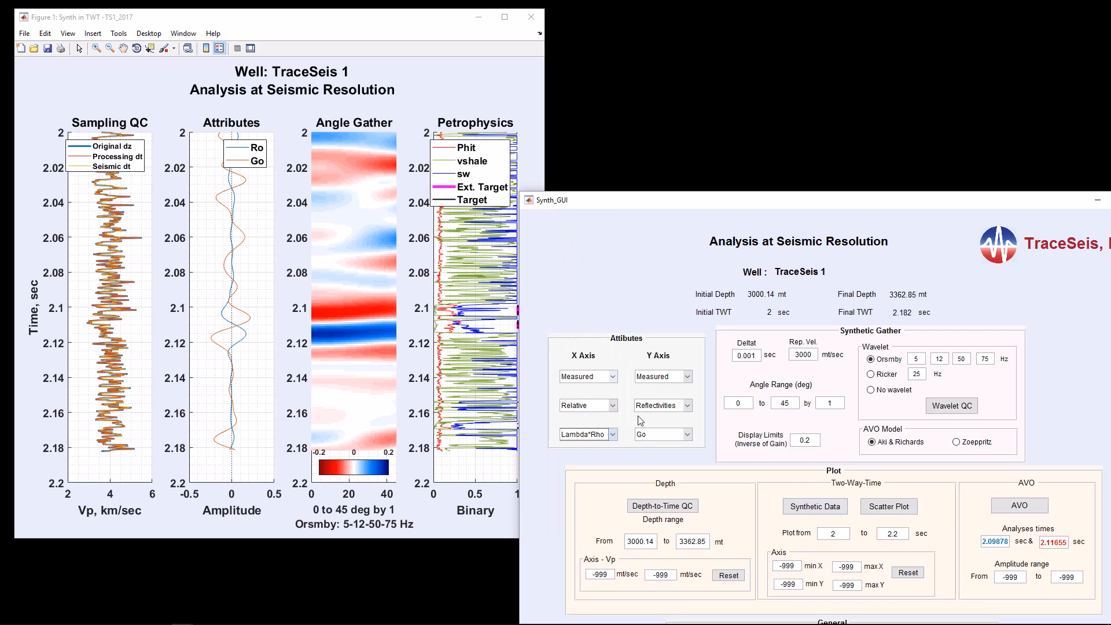
{"action": "left_click", "coordinate": [687, 406]}
{"action": "left_click", "coordinate": [673, 417]}
{"action": "left_click", "coordinate": [689, 436]}
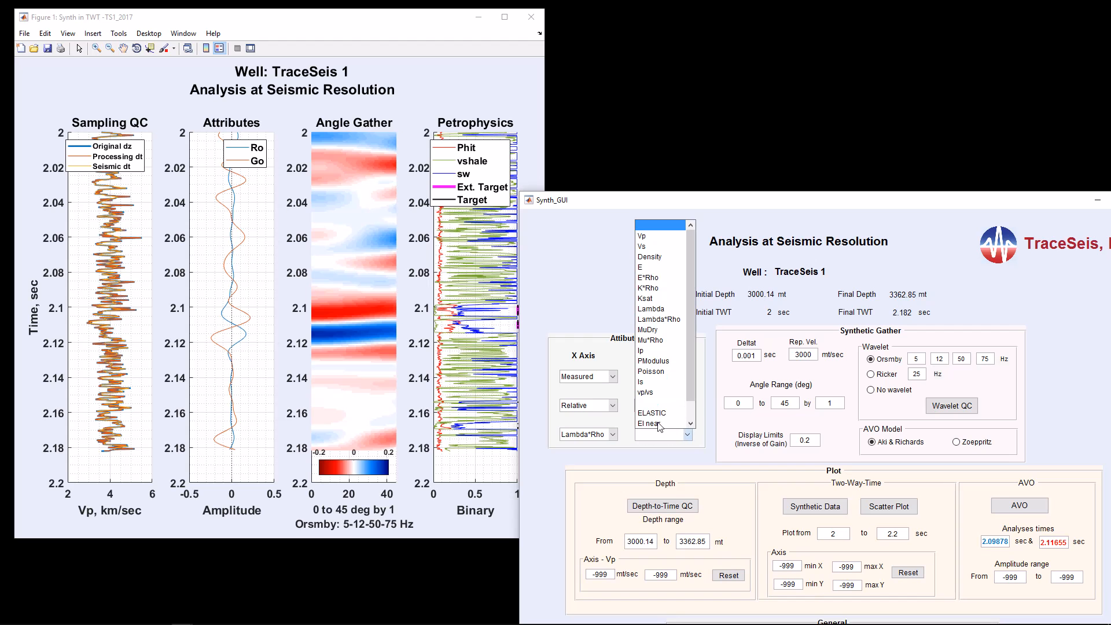
{"action": "left_click", "coordinate": [649, 342]}
Step: Plot the synthetic data with the relative attributes and place the narrowed figure beside the Ro and Go figure
{"action": "left_click", "coordinate": [799, 507]}
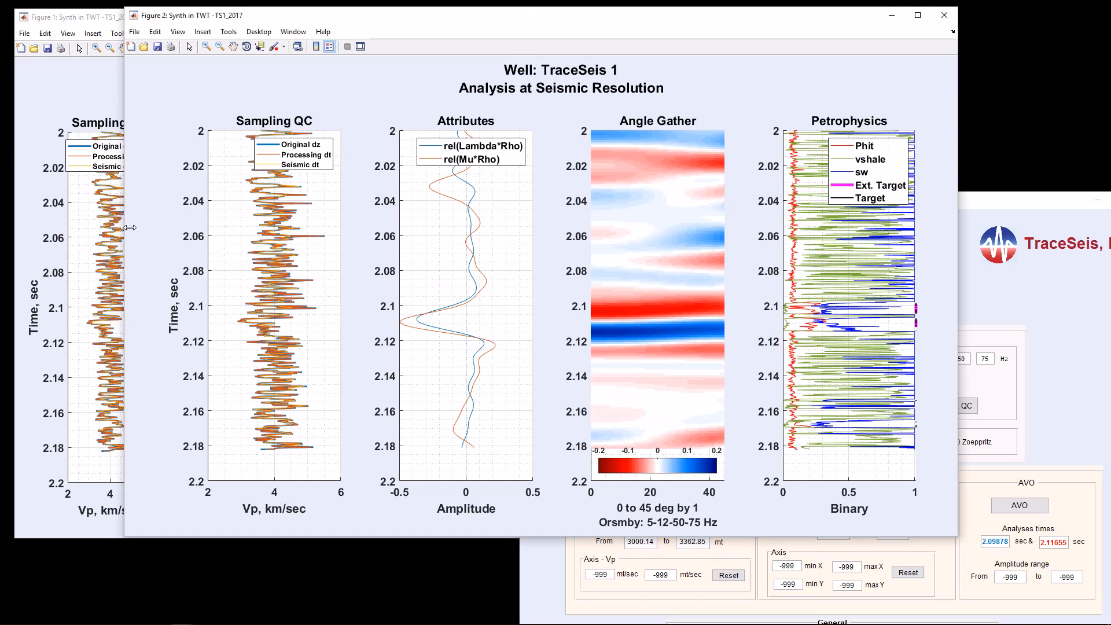
{"action": "left_click_drag", "start_coordinate": [130, 227], "coordinate": [436, 253]}
{"action": "left_click_drag", "start_coordinate": [443, 255], "coordinate": [429, 255]}
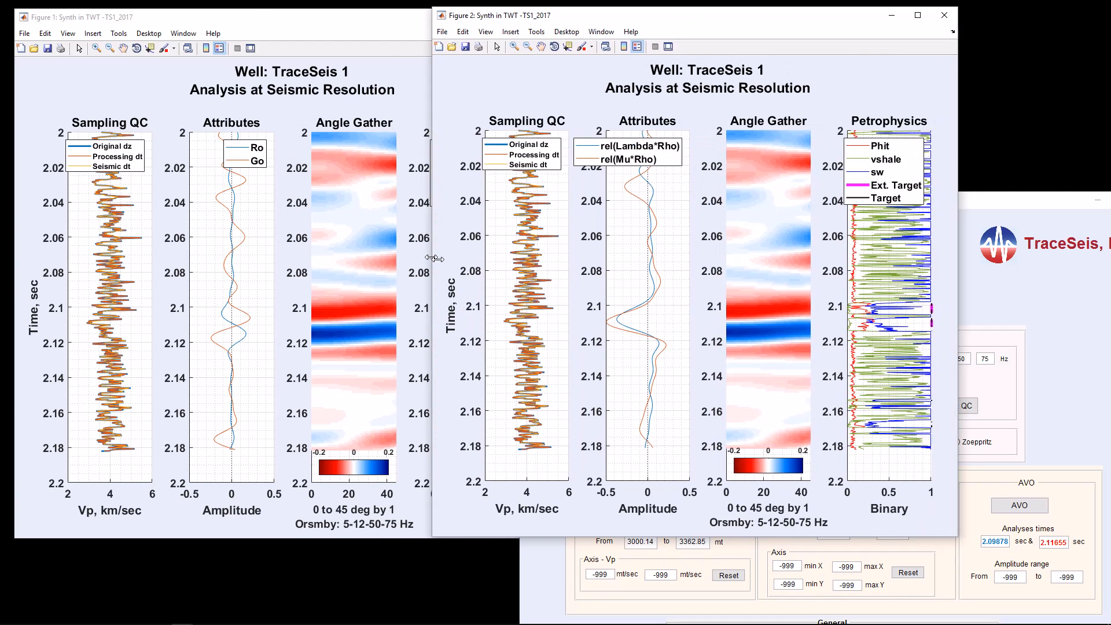
{"action": "left_click_drag", "start_coordinate": [620, 19], "coordinate": [722, 19]}
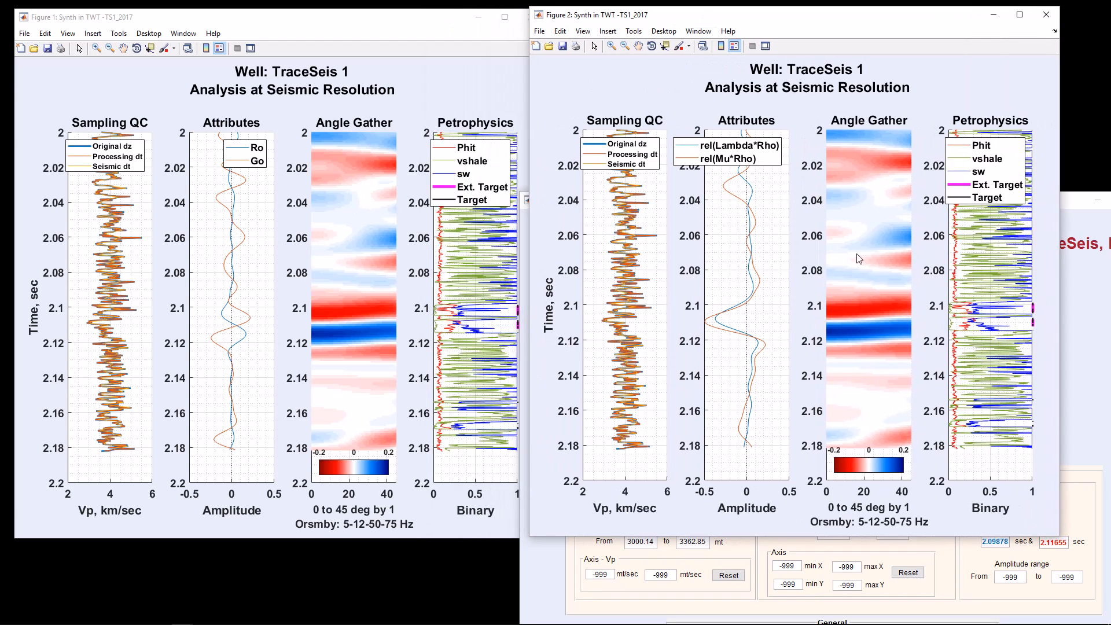
Step: Close the relative-attribute figure and set the attributes back to Reflectivities, with Ro on X and Go on Y
{"action": "left_click", "coordinate": [1048, 16]}
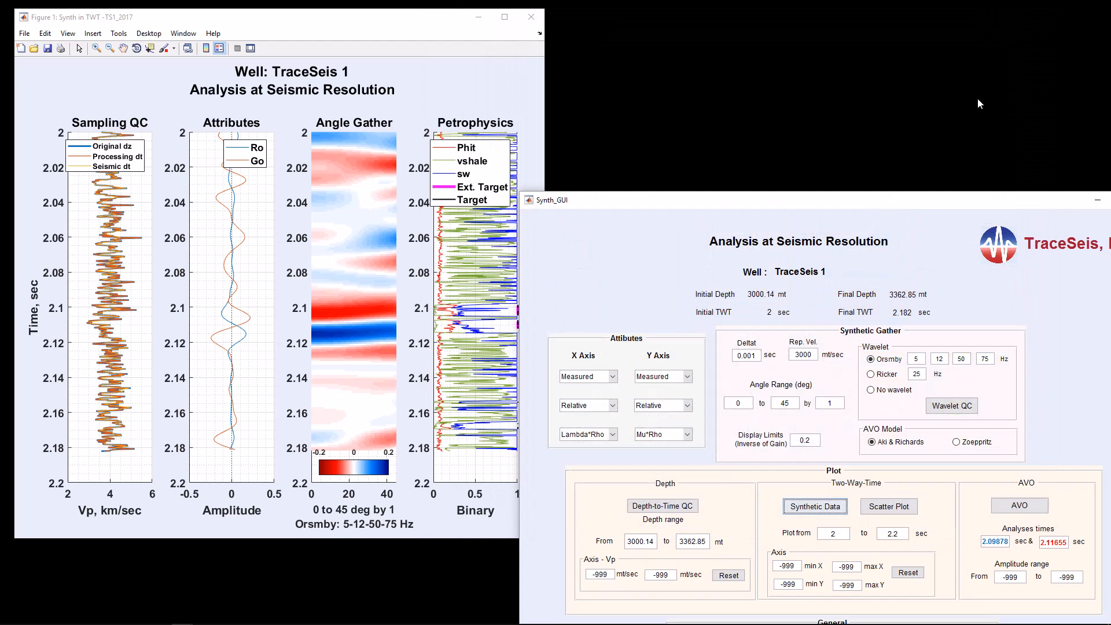
{"action": "left_click", "coordinate": [613, 406]}
{"action": "left_click", "coordinate": [601, 431]}
{"action": "left_click", "coordinate": [612, 435]}
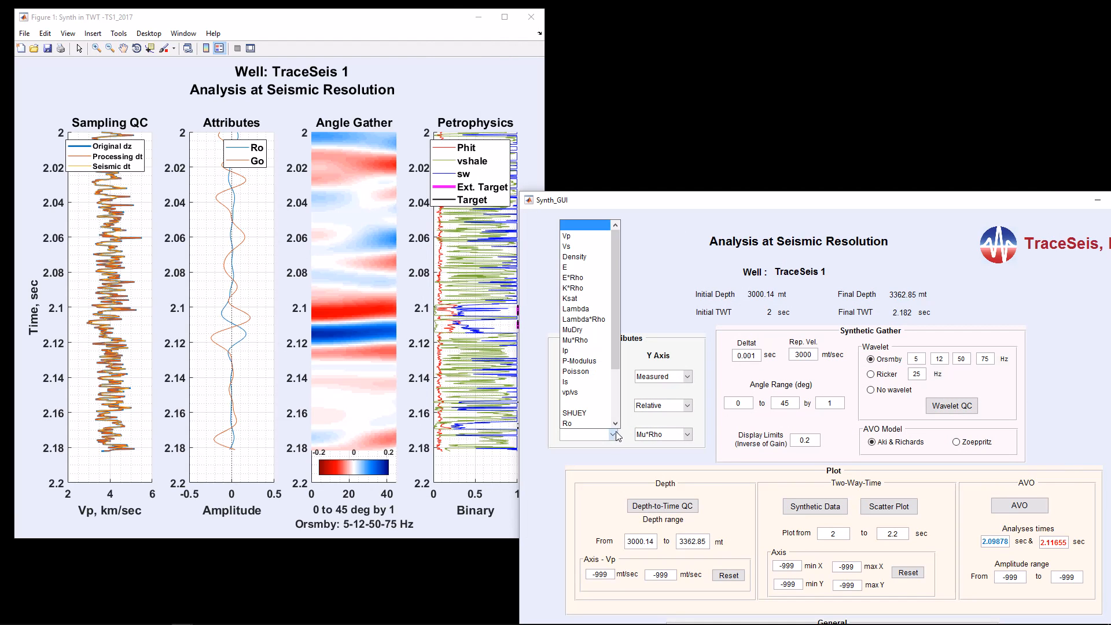
{"action": "left_click", "coordinate": [601, 424]}
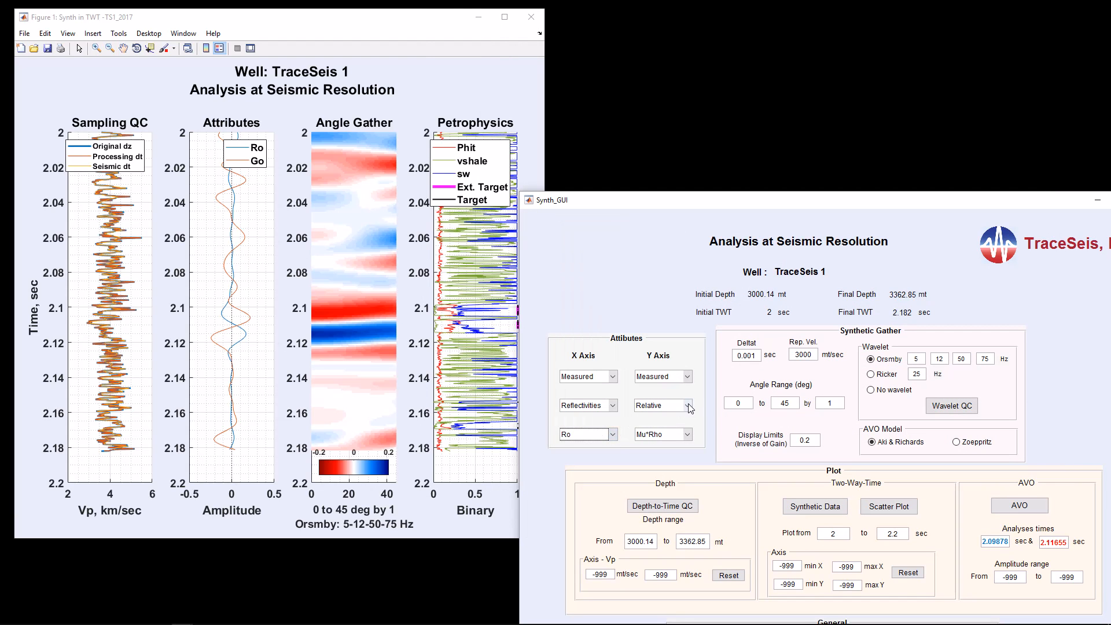
{"action": "left_click", "coordinate": [689, 407]}
{"action": "left_click", "coordinate": [691, 428]}
{"action": "left_click", "coordinate": [688, 439]}
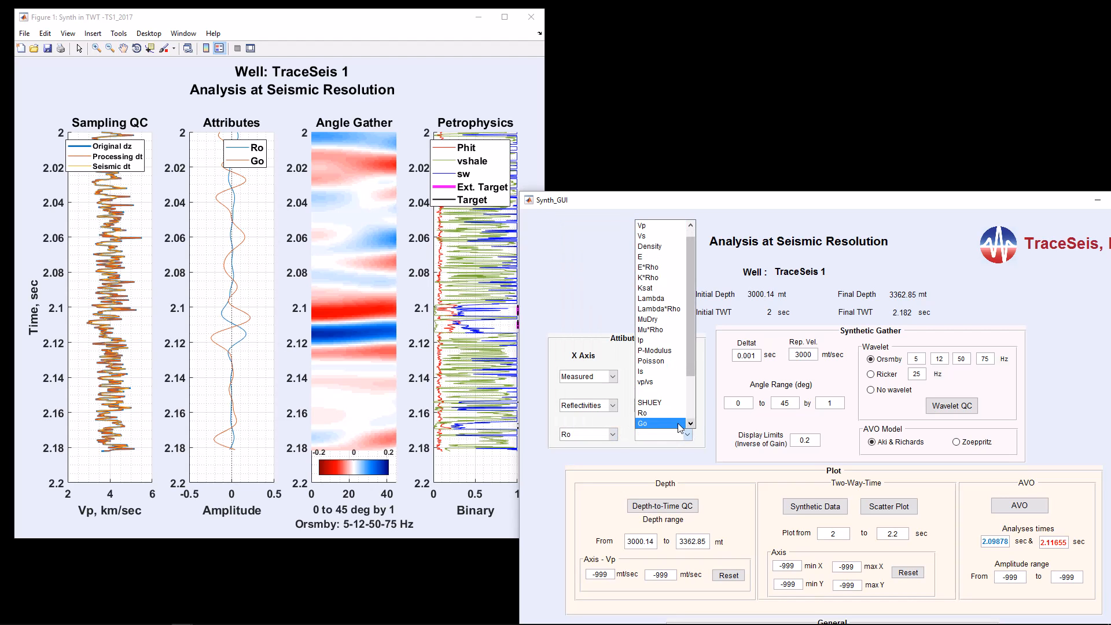
{"action": "left_click", "coordinate": [673, 427]}
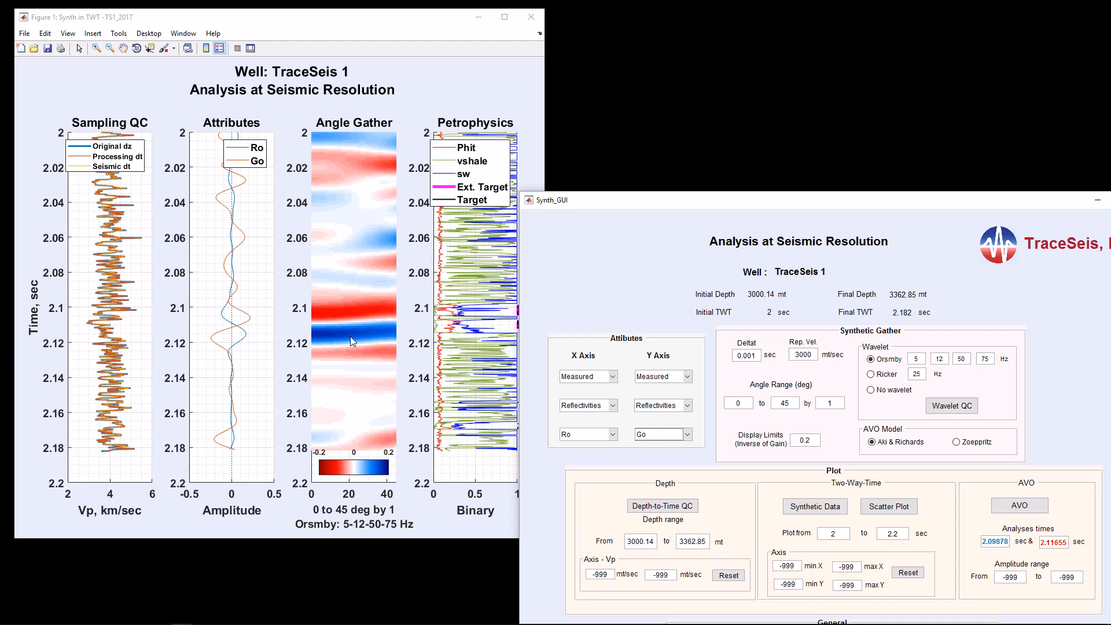
Step: Set the angle range to 10 to 30 degrees, plot the synthetic data, and arrange the new figure beside the 0 to 45 degree one
{"action": "left_click", "coordinate": [752, 407]}
{"action": "double_click", "coordinate": [797, 408]}
{"action": "type", "text": "30"}
{"action": "left_click", "coordinate": [820, 508]}
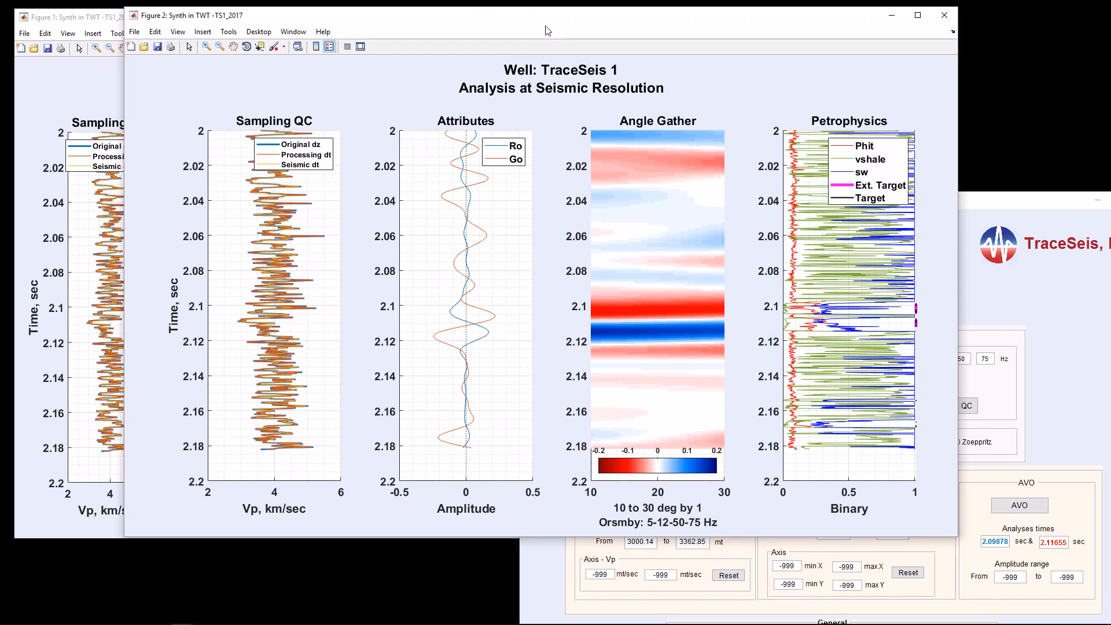
{"action": "left_click_drag", "start_coordinate": [552, 16], "coordinate": [699, 17]}
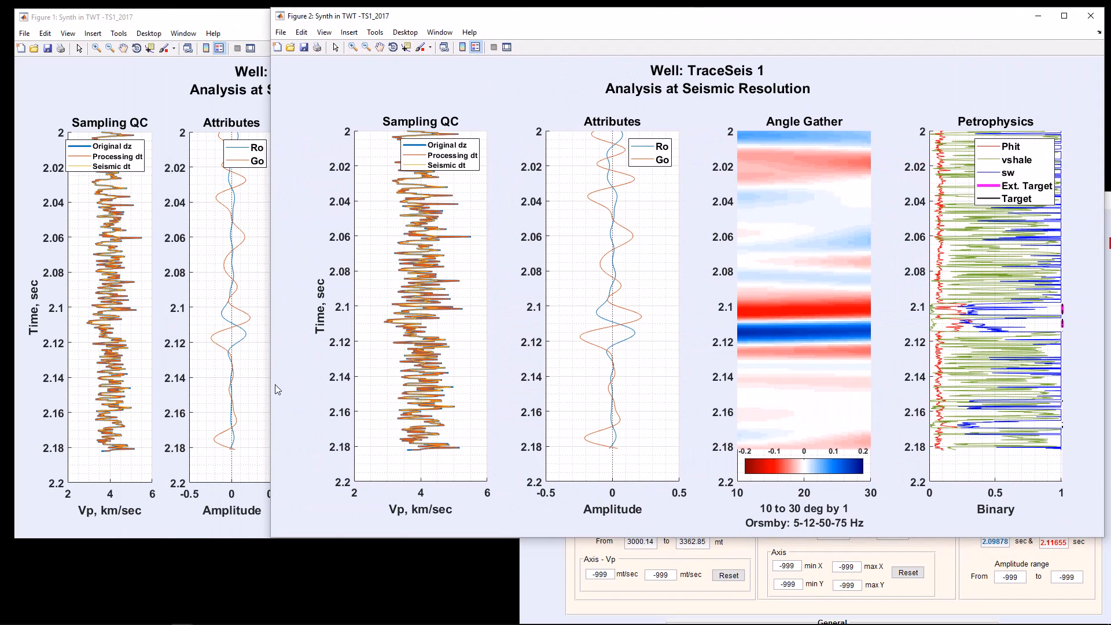
{"action": "left_click_drag", "start_coordinate": [273, 384], "coordinate": [532, 401]}
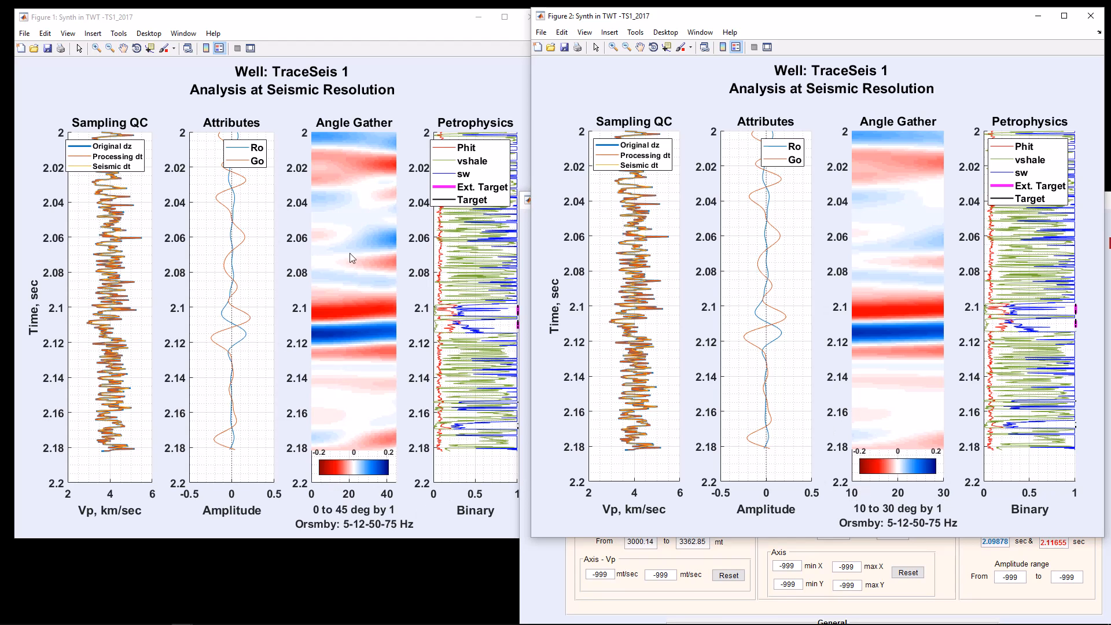
Step: Close the 10 to 30 degree figure and set the angle range back to 0 to 45 degrees
{"action": "left_click", "coordinate": [366, 114]}
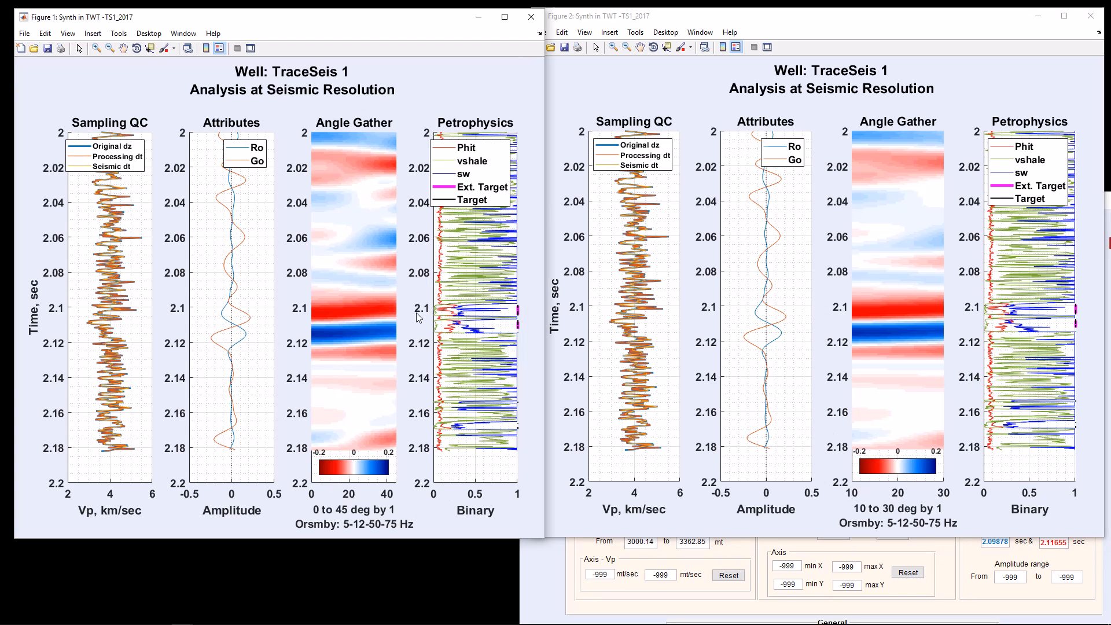
{"action": "left_click", "coordinate": [1090, 16]}
{"action": "double_click", "coordinate": [738, 403]}
{"action": "type", "text": "0"}
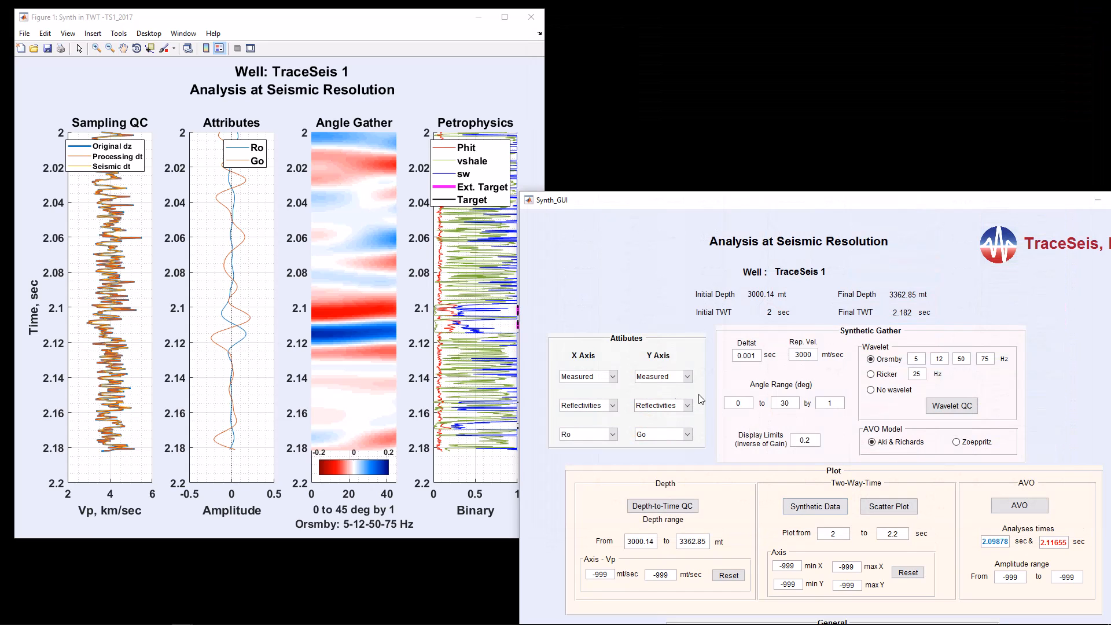
{"action": "double_click", "coordinate": [798, 404]}
{"action": "type", "text": "45"}
Step: Plot the synthetic data with display limits of 0.1 and place the narrowed figure beside the 0.2 limit figure
{"action": "left_click", "coordinate": [828, 508]}
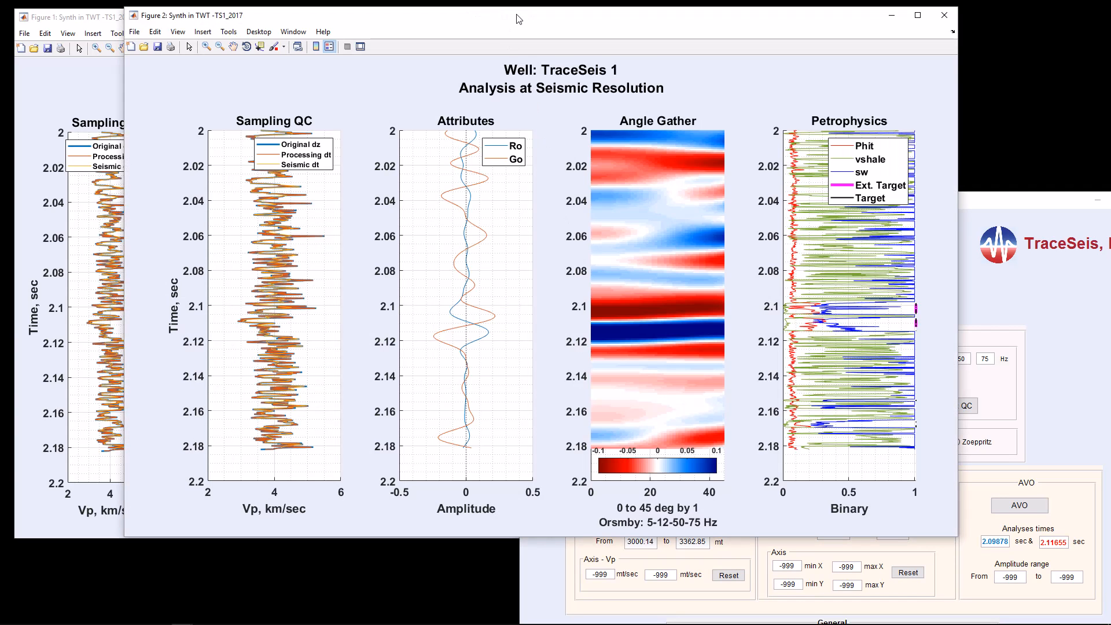
{"action": "left_click_drag", "start_coordinate": [511, 17], "coordinate": [663, 17]}
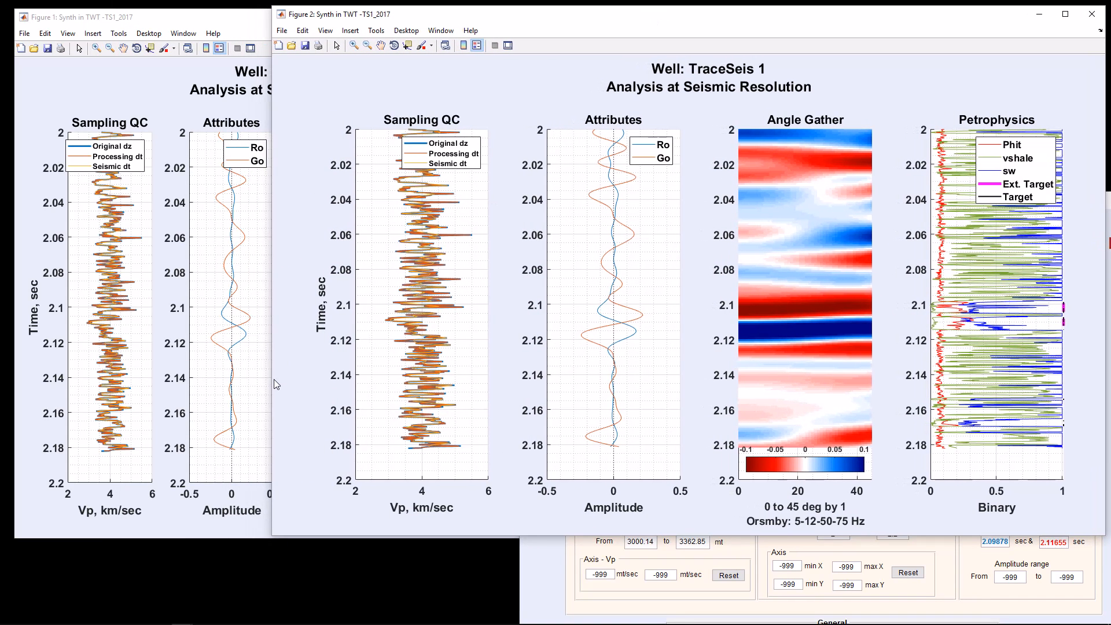
{"action": "left_click_drag", "start_coordinate": [271, 383], "coordinate": [519, 416]}
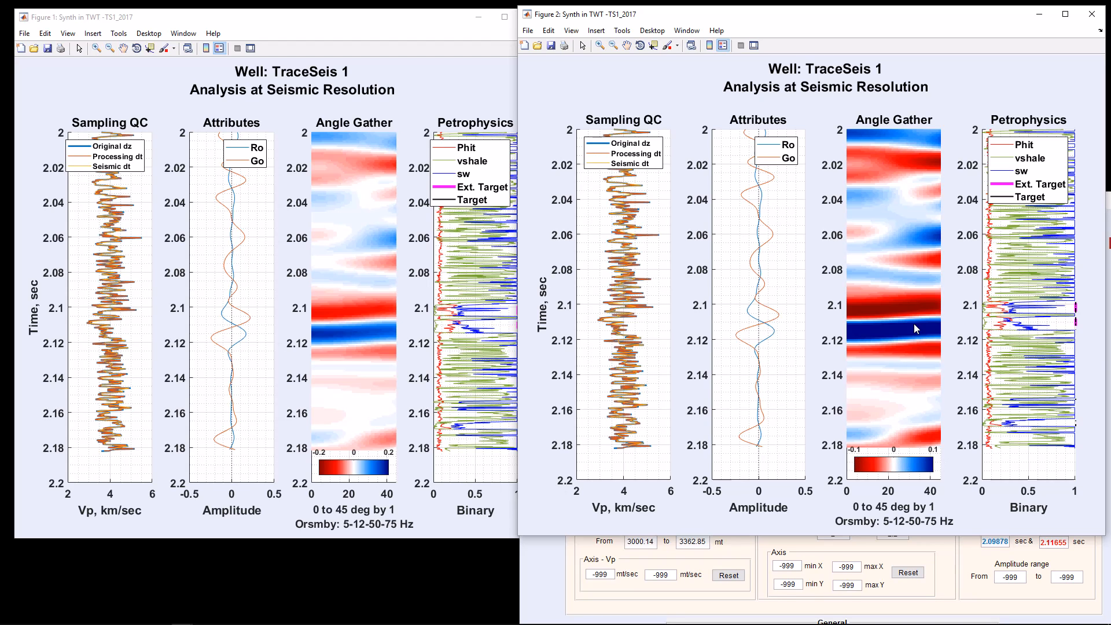
Step: Close the 0.1 display limit figure, then view the Ro versus Go scatter plot with automatic axes and close it
{"action": "left_click", "coordinate": [1092, 16]}
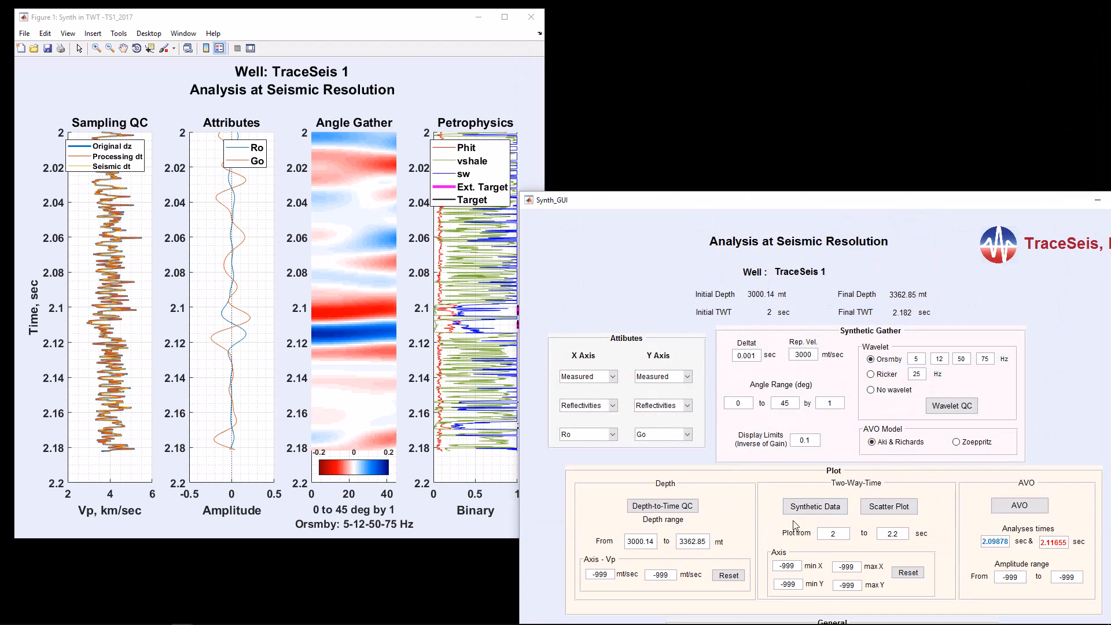
{"action": "left_click", "coordinate": [893, 513]}
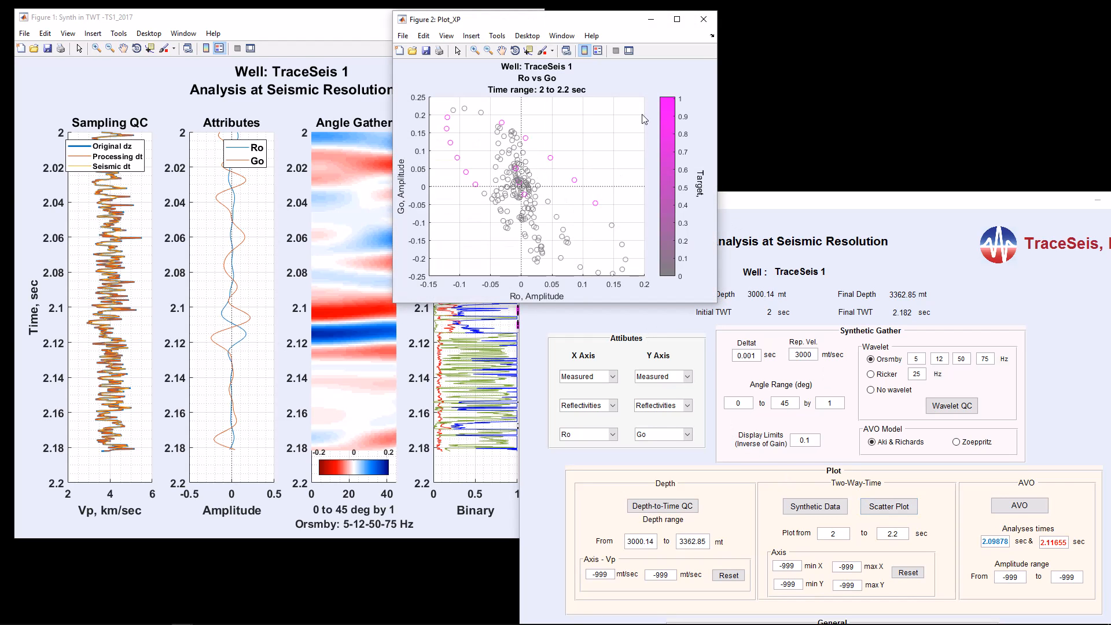
{"action": "left_click", "coordinate": [704, 19]}
Step: Set the scatter plot's X and Y axis limits to -.4 and .4, and plot it beside the synthetic figure
{"action": "left_click_drag", "start_coordinate": [775, 567], "coordinate": [808, 570]}
{"action": "type", "text": "-.4"}
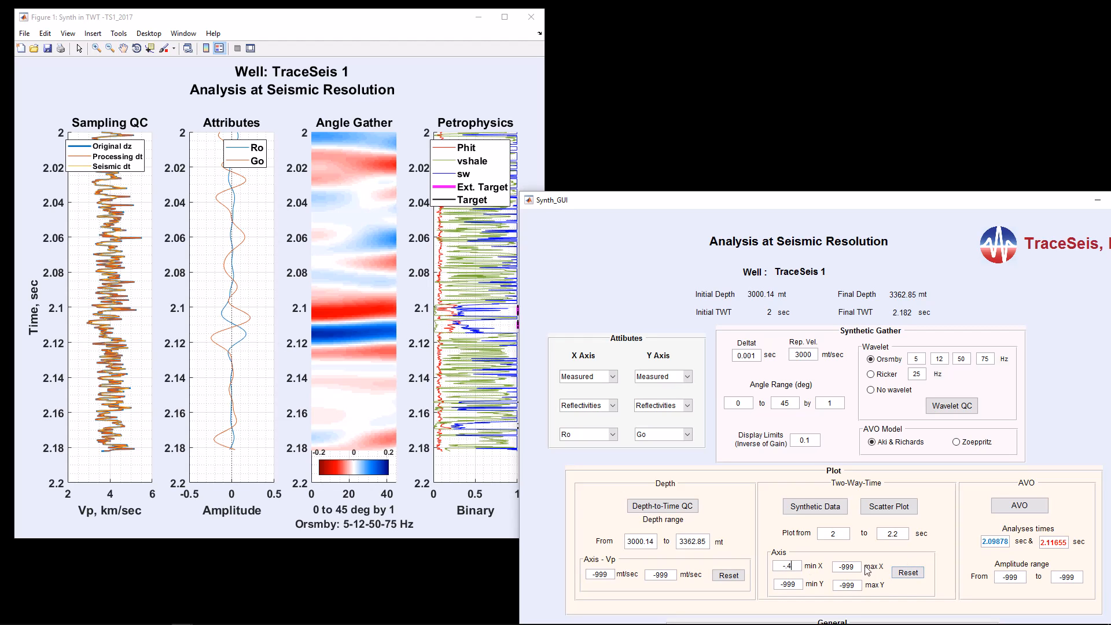
{"action": "left_click_drag", "start_coordinate": [862, 570], "coordinate": [775, 585]}
{"action": "type", "text": ".4-.4"}
{"action": "left_click_drag", "start_coordinate": [861, 589], "coordinate": [834, 586]}
{"action": "type", "text": ".4"}
{"action": "left_click", "coordinate": [889, 506]}
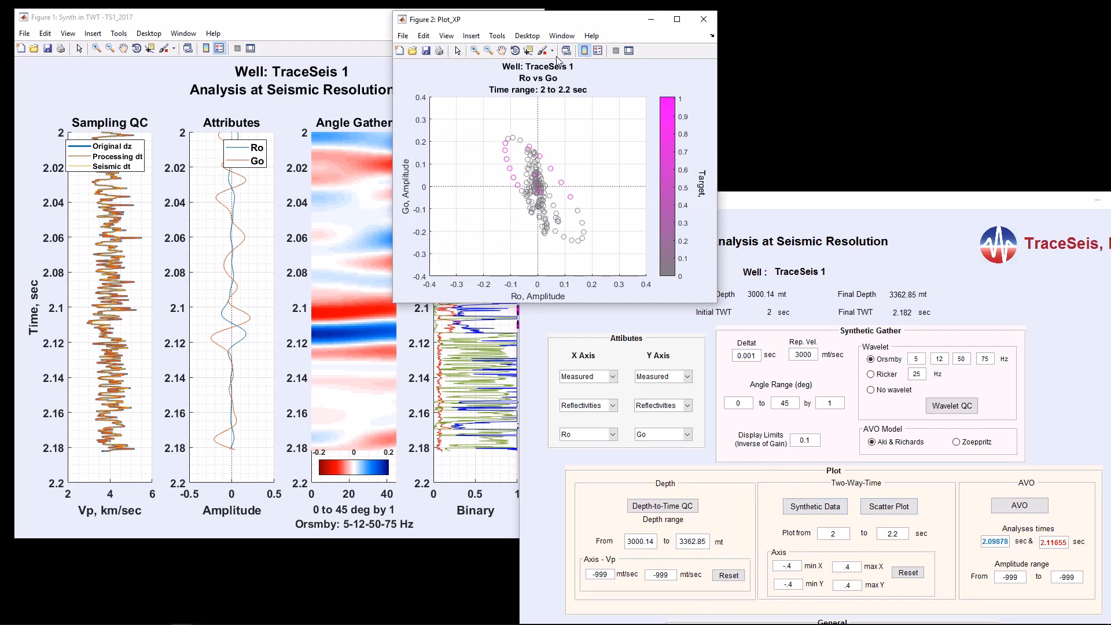
{"action": "left_click_drag", "start_coordinate": [567, 21], "coordinate": [721, 19]}
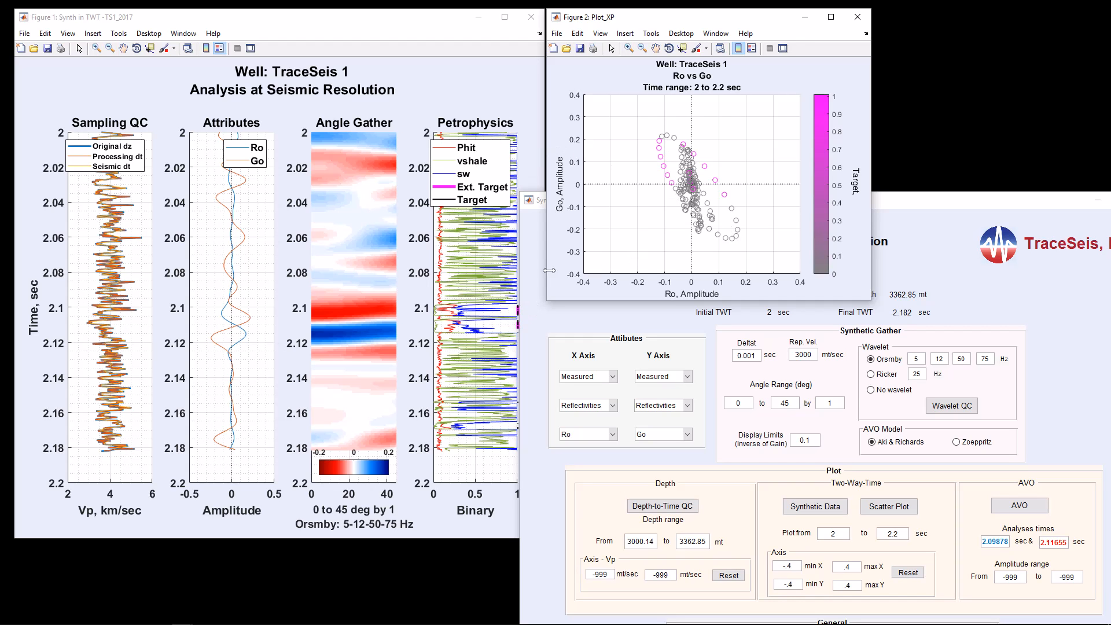
Step: Pick analysis times of 2.038 and 2.165 sec on the synthetic figure's Attributes track, then clear the markers
{"action": "left_click", "coordinate": [247, 294]}
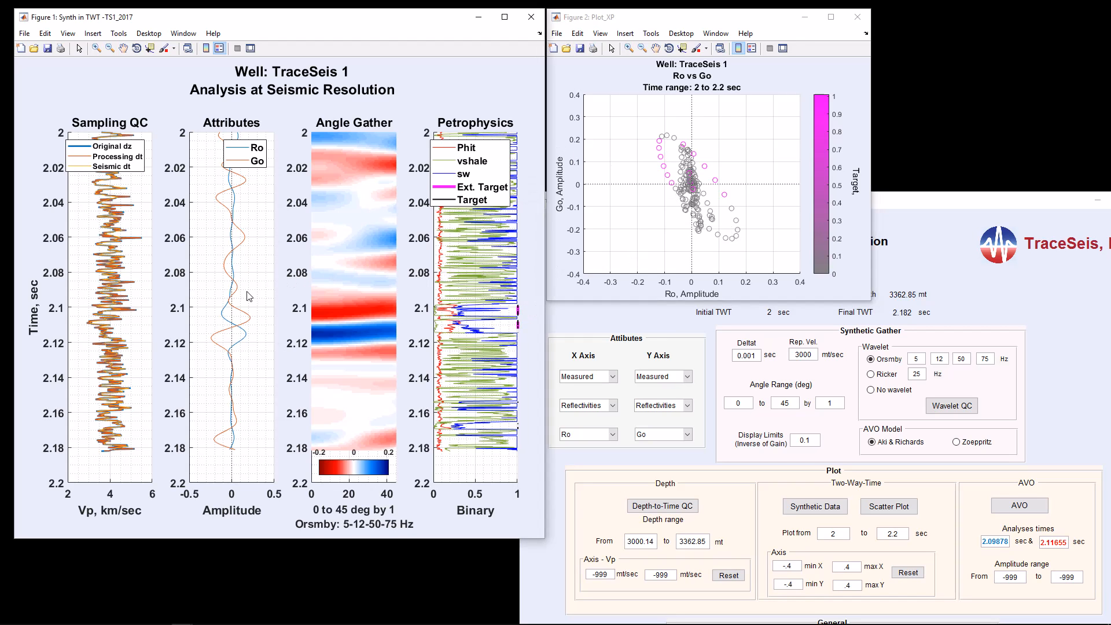
{"action": "left_click", "coordinate": [247, 198]}
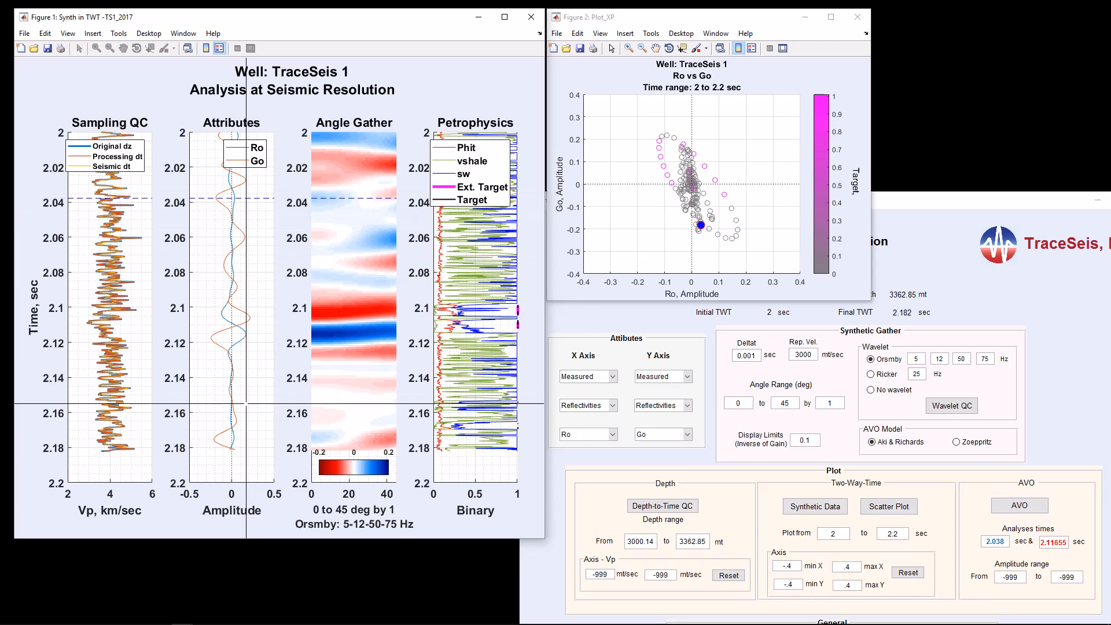
{"action": "left_click", "coordinate": [245, 422]}
{"action": "left_click", "coordinate": [244, 422]}
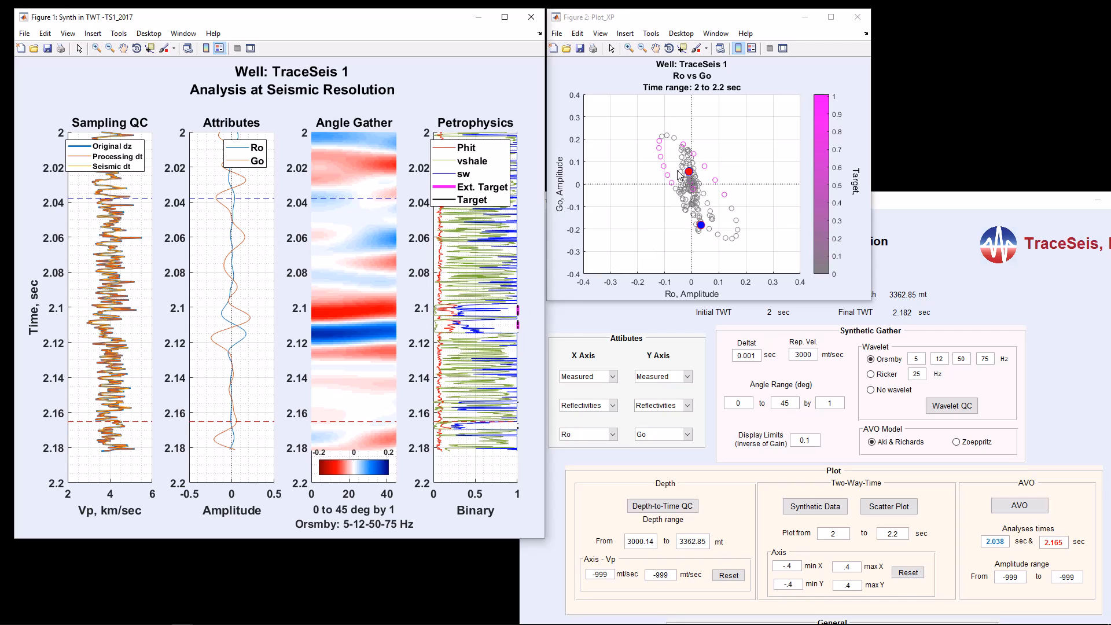
{"action": "left_click", "coordinate": [251, 293]}
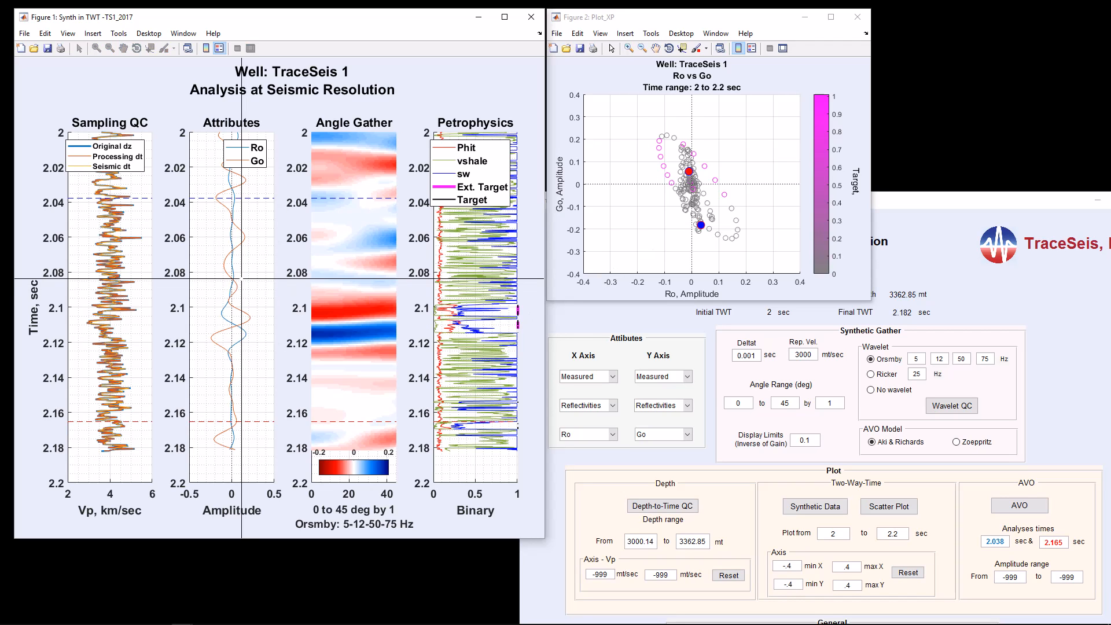
{"action": "left_click", "coordinate": [246, 278]}
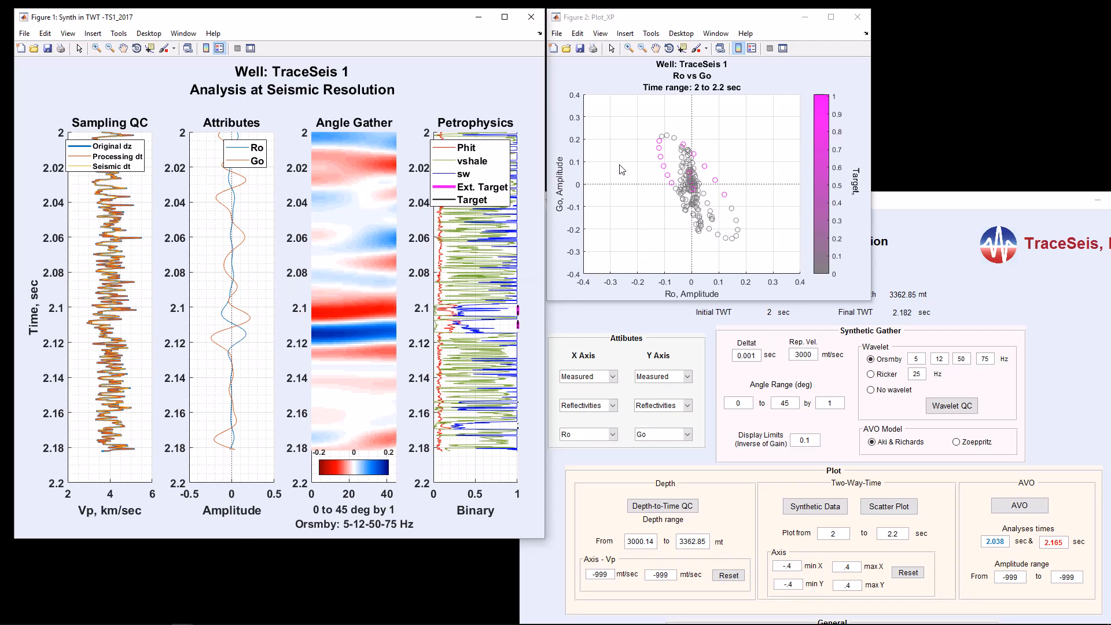
Step: Pick the 2.104 and 2.117 sec samples on opposite ends of the Ro versus Go scatter plot, then clear the markers
{"action": "left_click", "coordinate": [660, 142]}
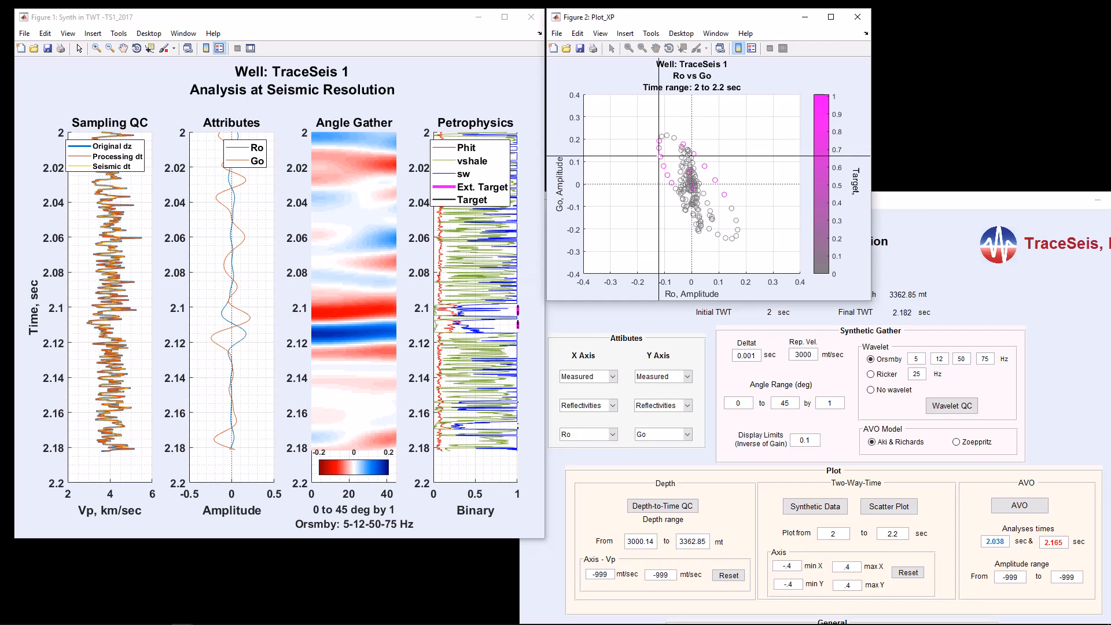
{"action": "left_click", "coordinate": [660, 144]}
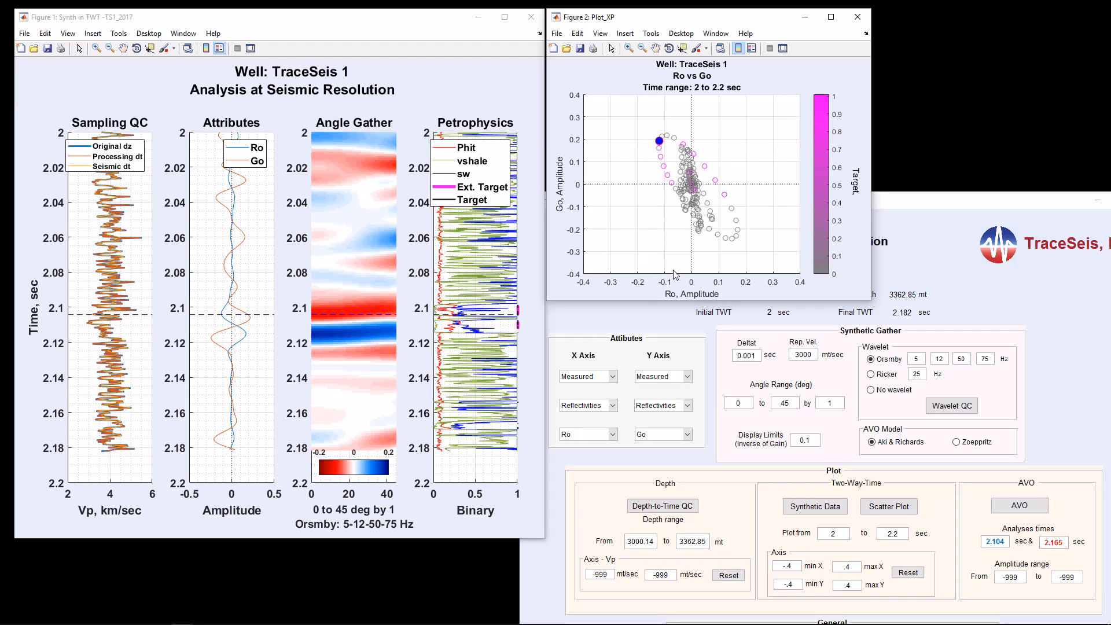
{"action": "left_click", "coordinate": [737, 242]}
{"action": "left_click", "coordinate": [689, 185]}
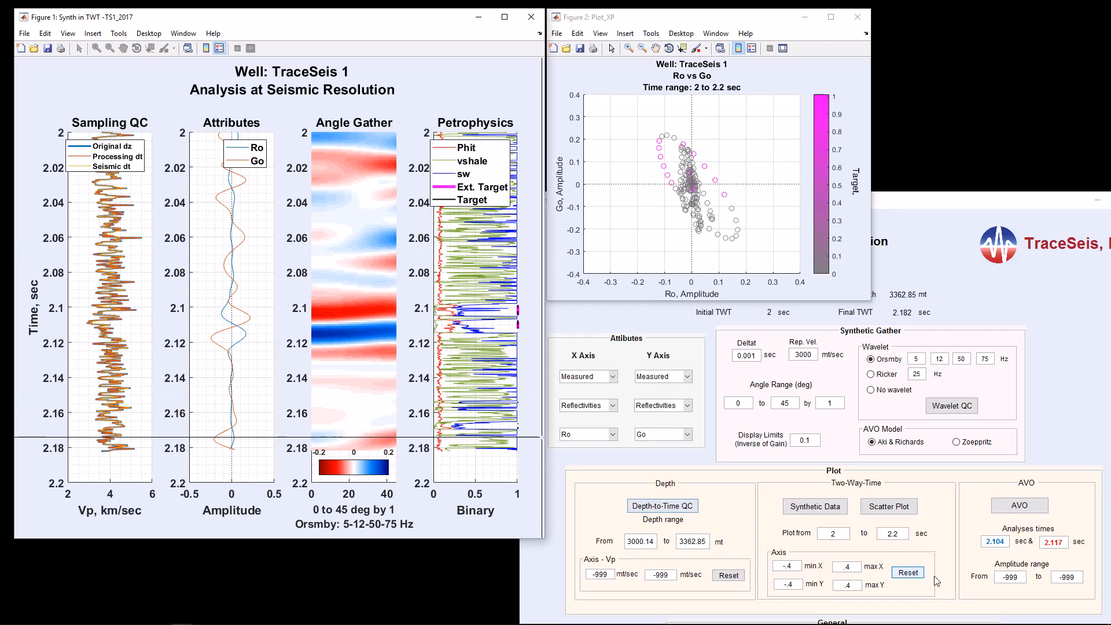
Step: Pick analysis times of 2.104 and 2.115 sec on the synthetic figure's Attributes track at the target reflections
{"action": "left_click", "coordinate": [998, 546]}
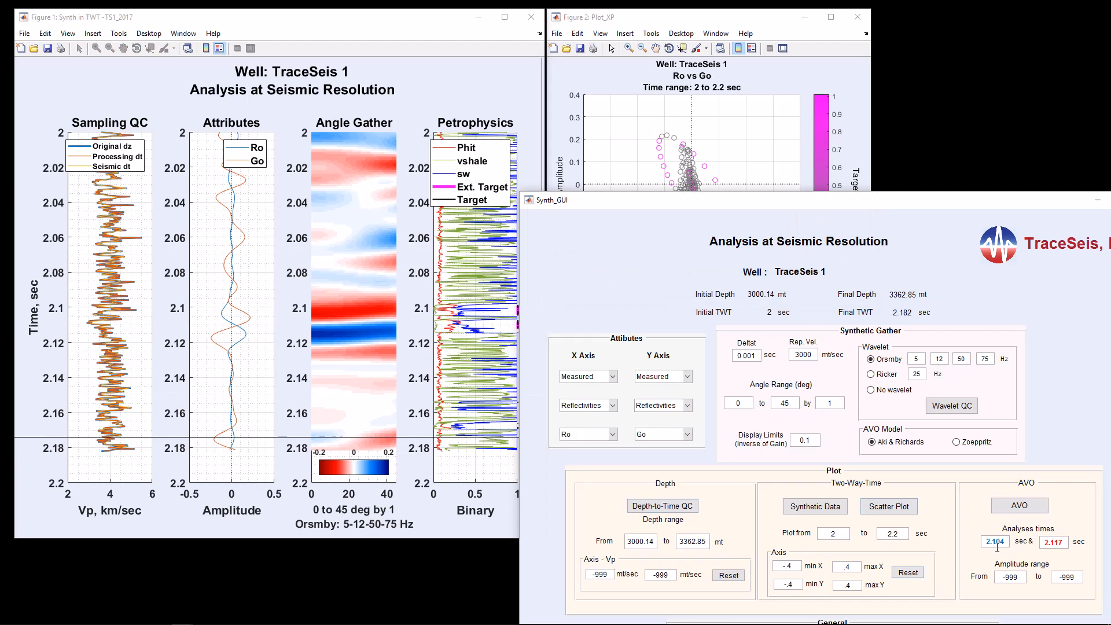
{"action": "double_click", "coordinate": [1008, 547]}
{"action": "left_click", "coordinate": [1010, 545]}
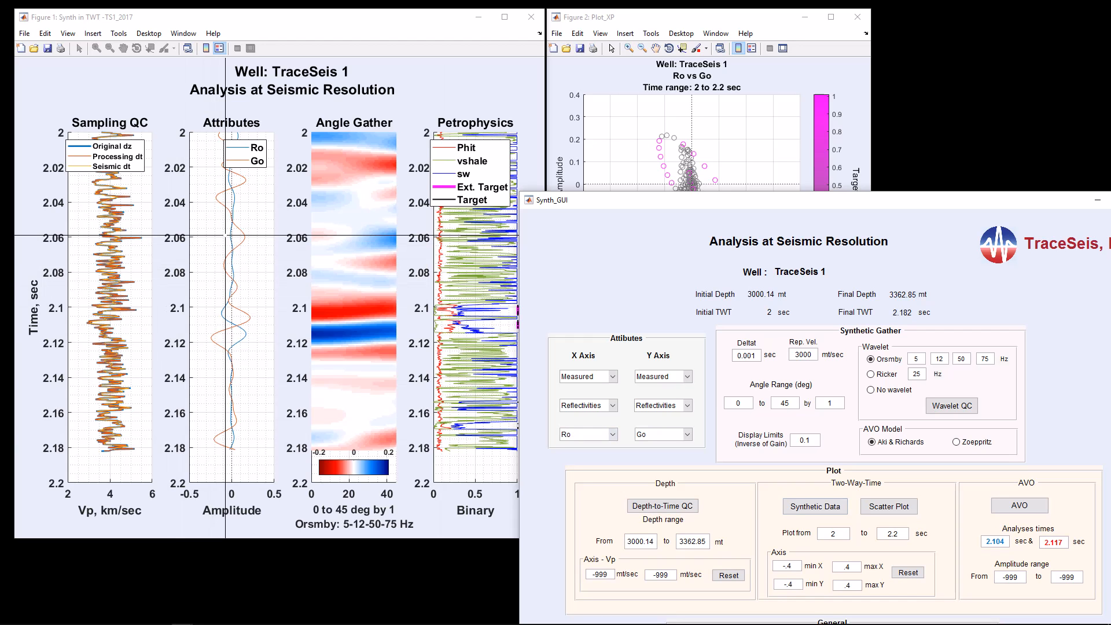
{"action": "left_click", "coordinate": [299, 22]}
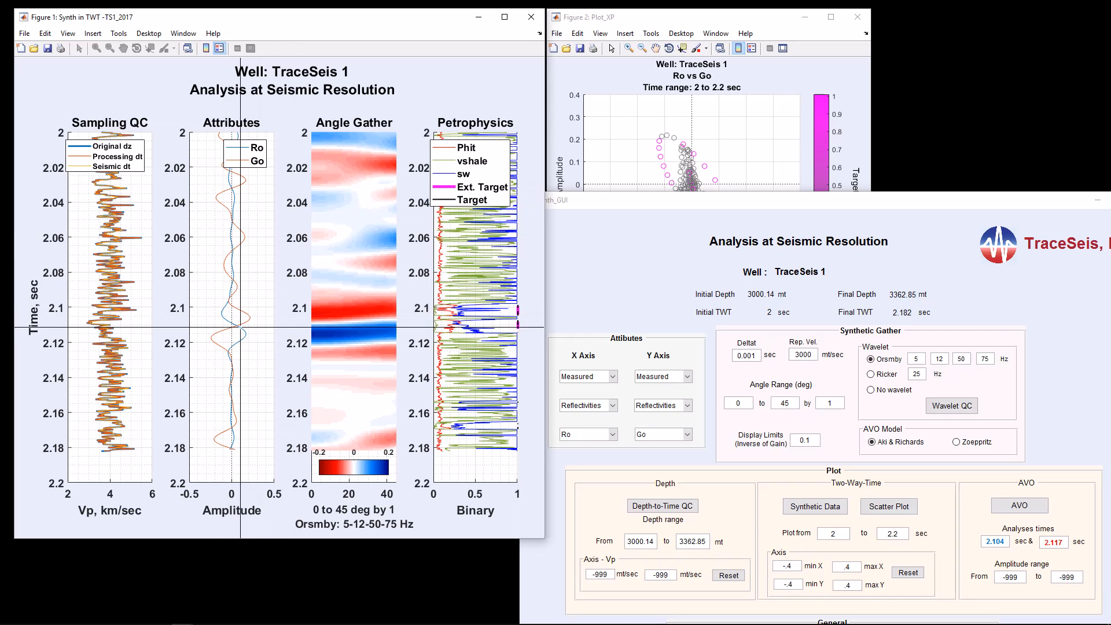
{"action": "left_click", "coordinate": [228, 314]}
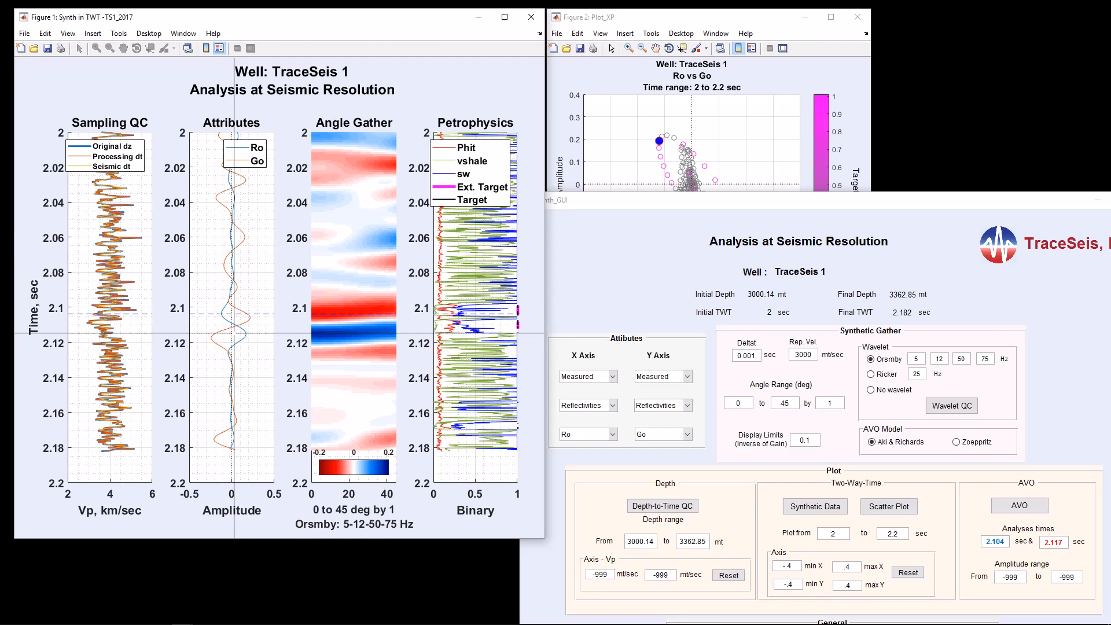
{"action": "left_click", "coordinate": [234, 333]}
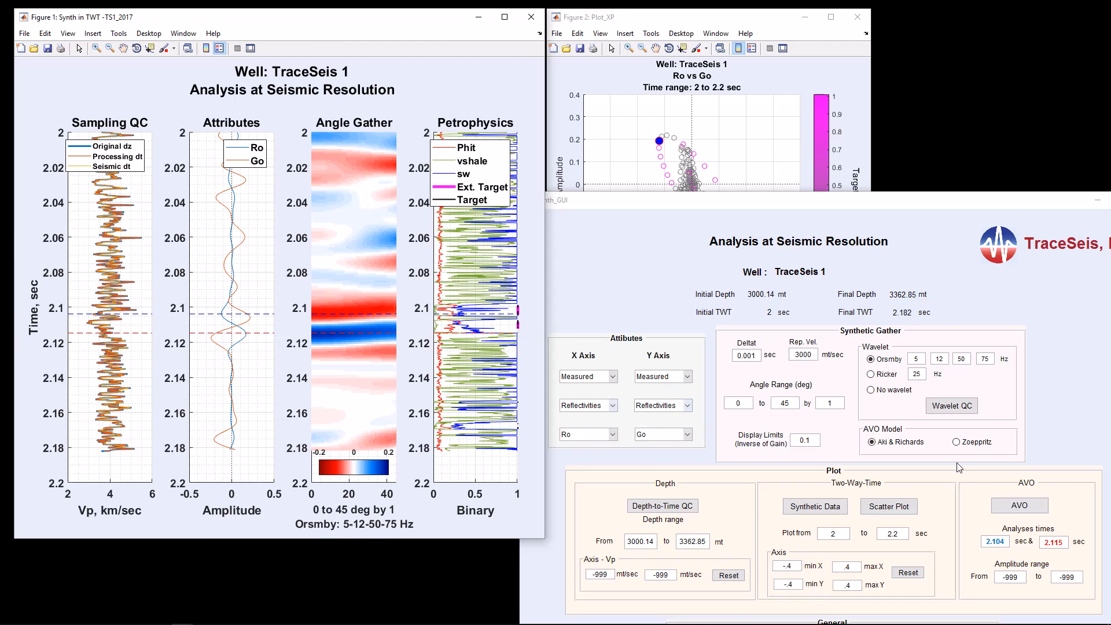
Step: Plot the AVO curves for the picked times, place the figure below the synthetic figure, and shorten the synthetic figure
{"action": "left_click", "coordinate": [1033, 506]}
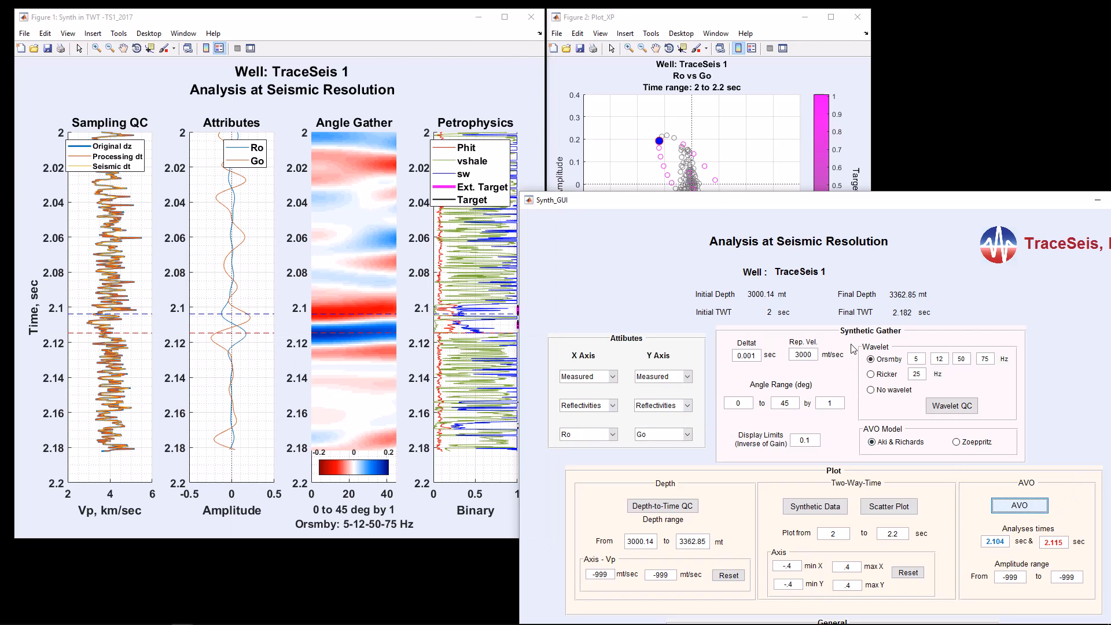
{"action": "left_click_drag", "start_coordinate": [604, 21], "coordinate": [226, 354]}
{"action": "left_click_drag", "start_coordinate": [447, 540], "coordinate": [445, 495]}
{"action": "left_click", "coordinate": [327, 526]}
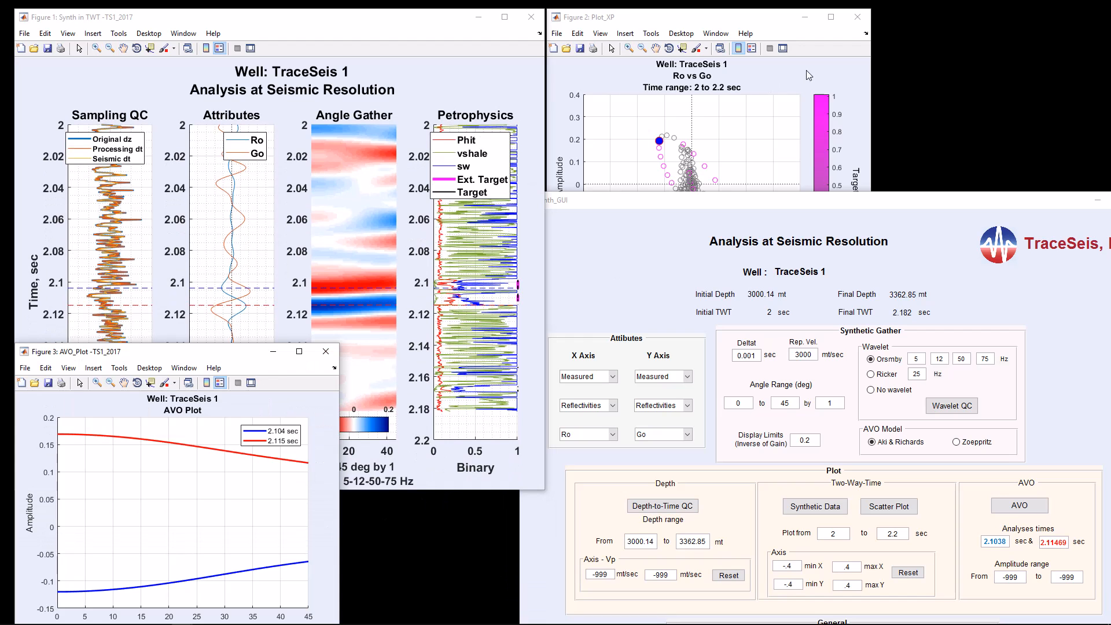
Step: Close the Ro versus Go scatter plot and switch the AVO model to Zoeppritz
{"action": "left_click", "coordinate": [265, 253]}
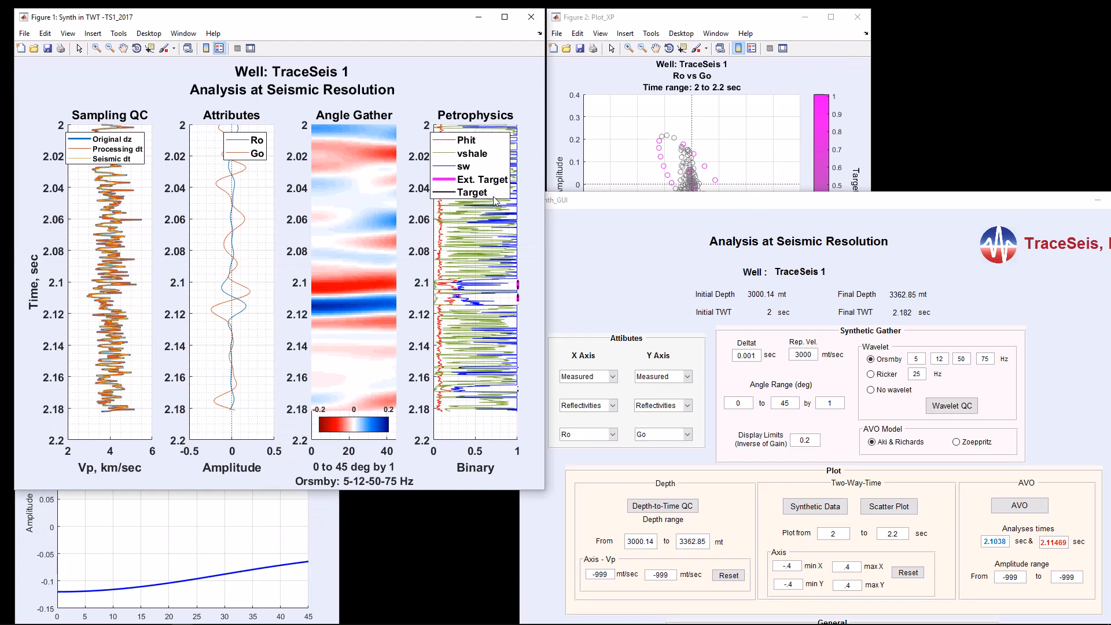
{"action": "left_click", "coordinate": [857, 17]}
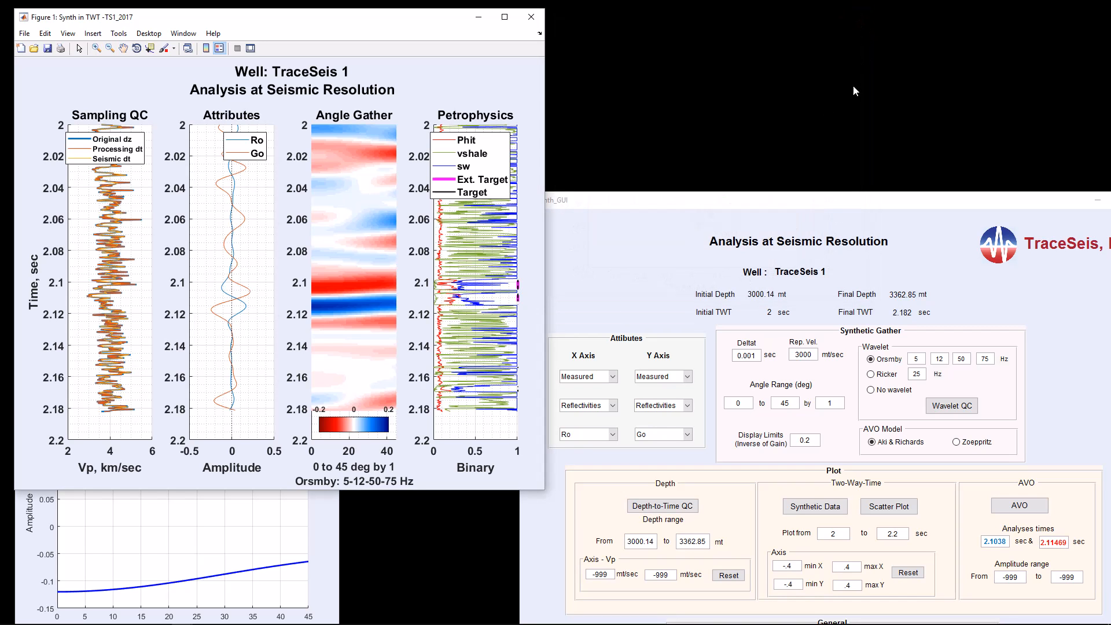
{"action": "left_click", "coordinate": [957, 443]}
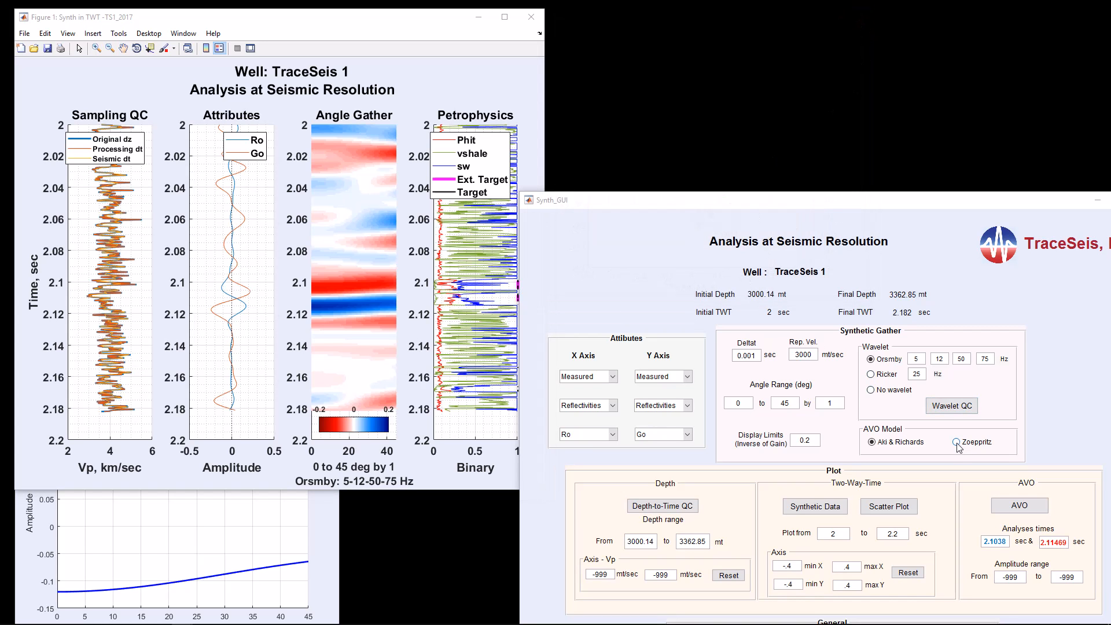
Step: Plot the synthetic data with the Zoeppritz model and place the resized figure beside the Aki & Richards figure
{"action": "left_click", "coordinate": [820, 509]}
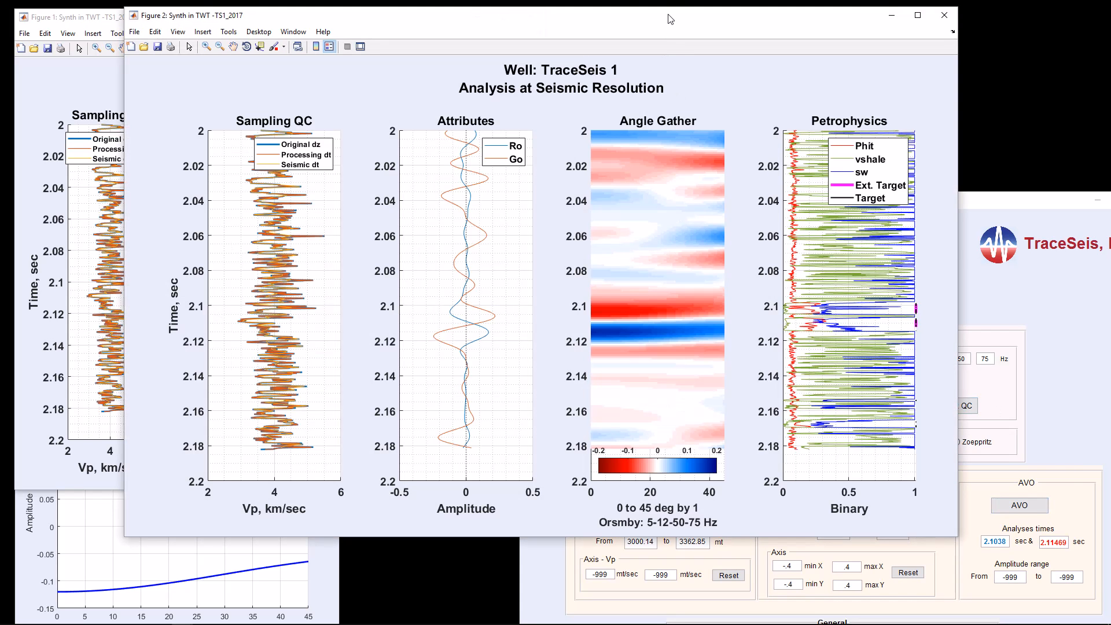
{"action": "left_click_drag", "start_coordinate": [670, 19], "coordinate": [817, 18]}
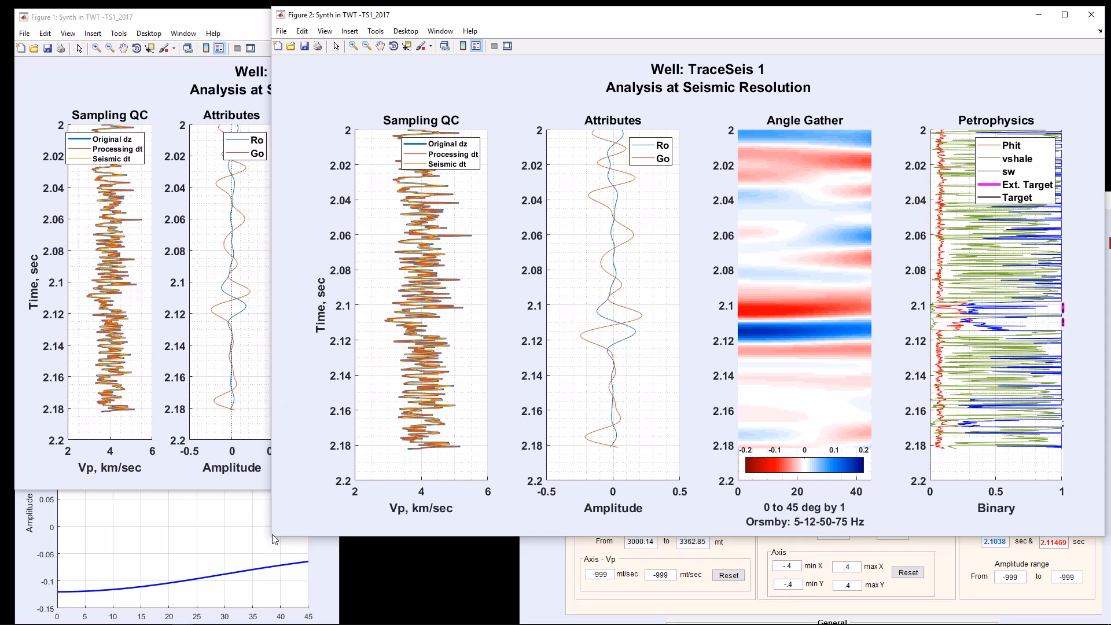
{"action": "left_click_drag", "start_coordinate": [272, 534], "coordinate": [551, 511]}
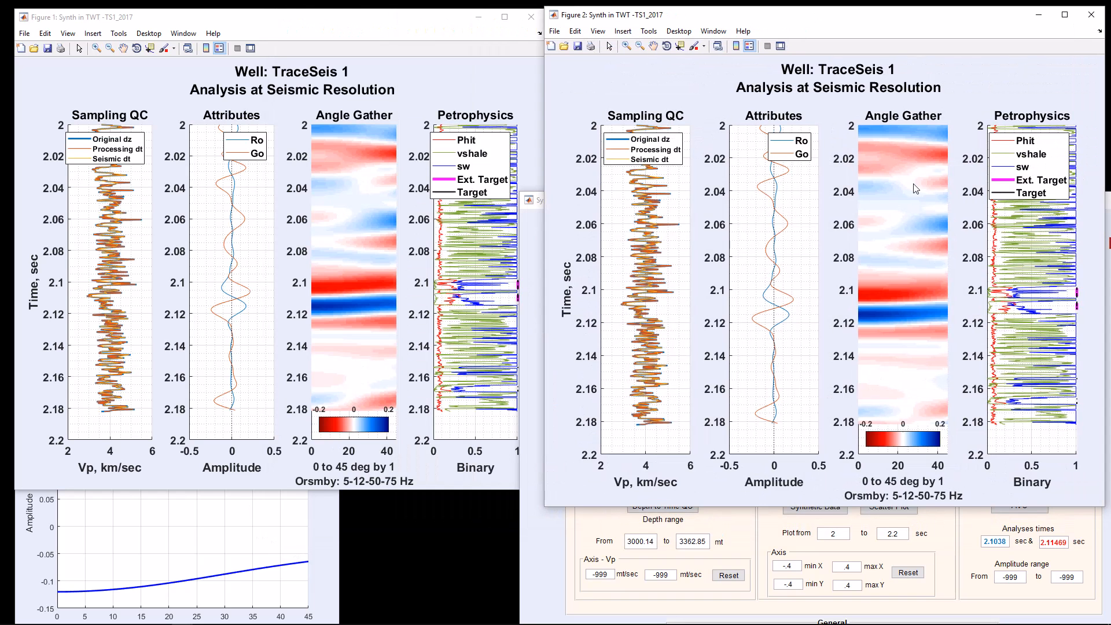
Step: Plot the Zoeppritz AVO curves beside the Aki & Richards AVO figure and bring the Zoeppritz synthetic figure into view
{"action": "left_click", "coordinate": [549, 575]}
{"action": "left_click", "coordinate": [1021, 506]}
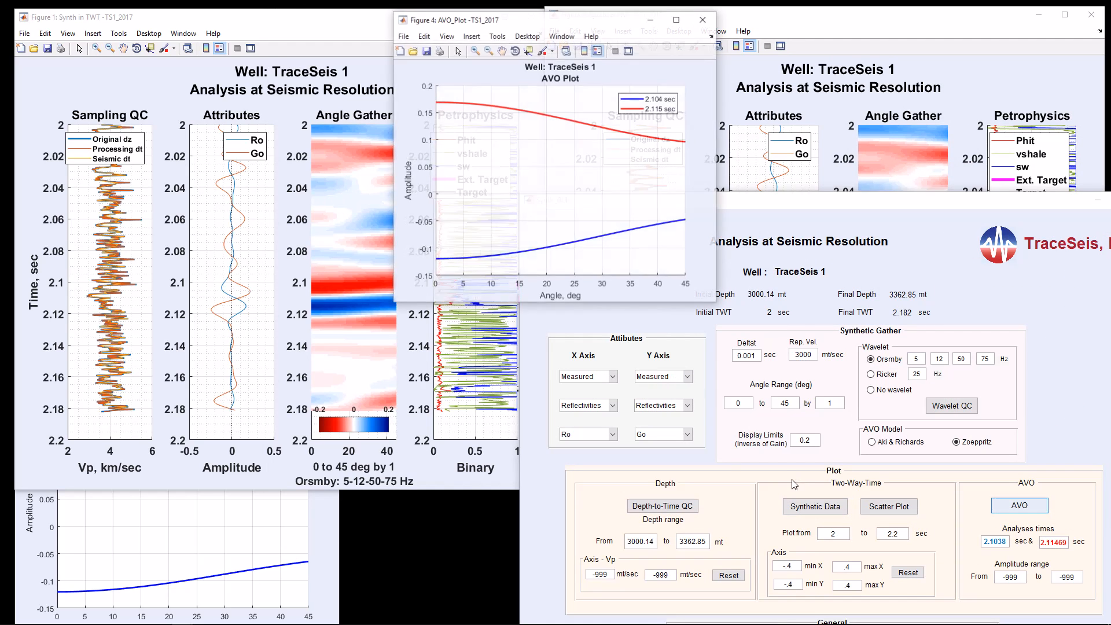
{"action": "left_click_drag", "start_coordinate": [582, 29], "coordinate": [665, 344]}
{"action": "left_click", "coordinate": [333, 529]}
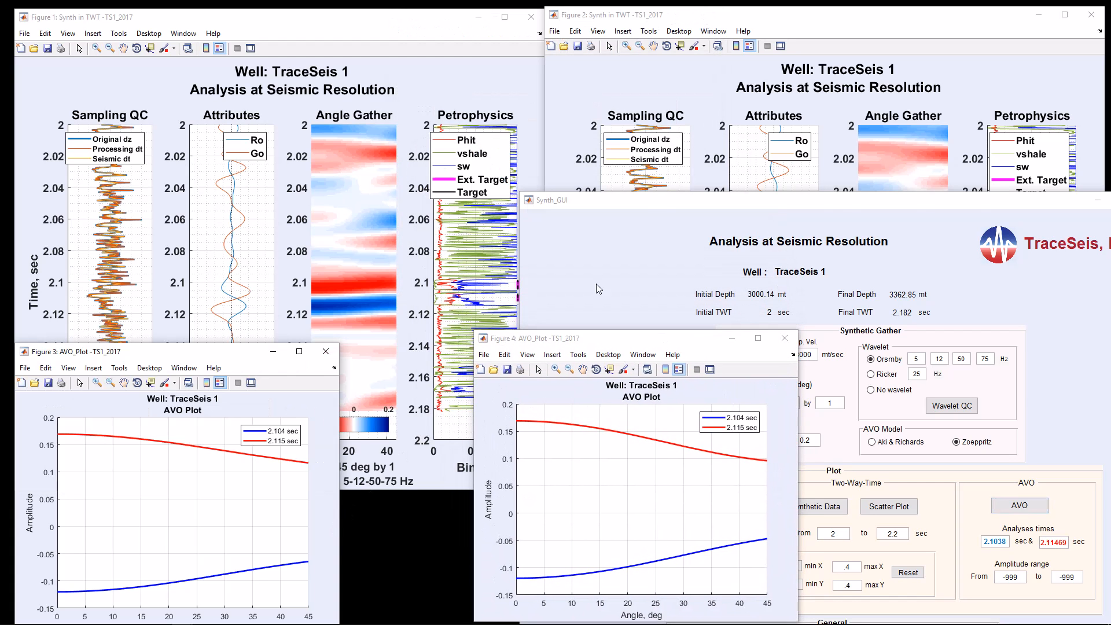
{"action": "left_click", "coordinate": [751, 30]}
{"action": "left_click", "coordinate": [511, 401]}
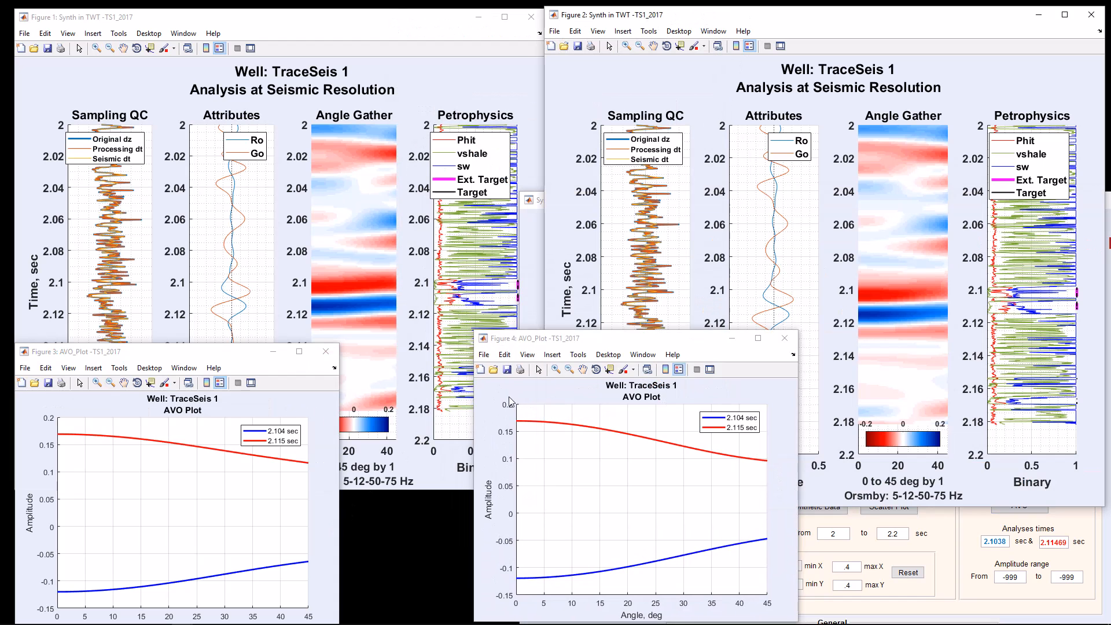
Step: Bring the Aki & Richards synthetic figure forward, and bring both AVO figures back on top to compare the two models
{"action": "left_click", "coordinate": [462, 28]}
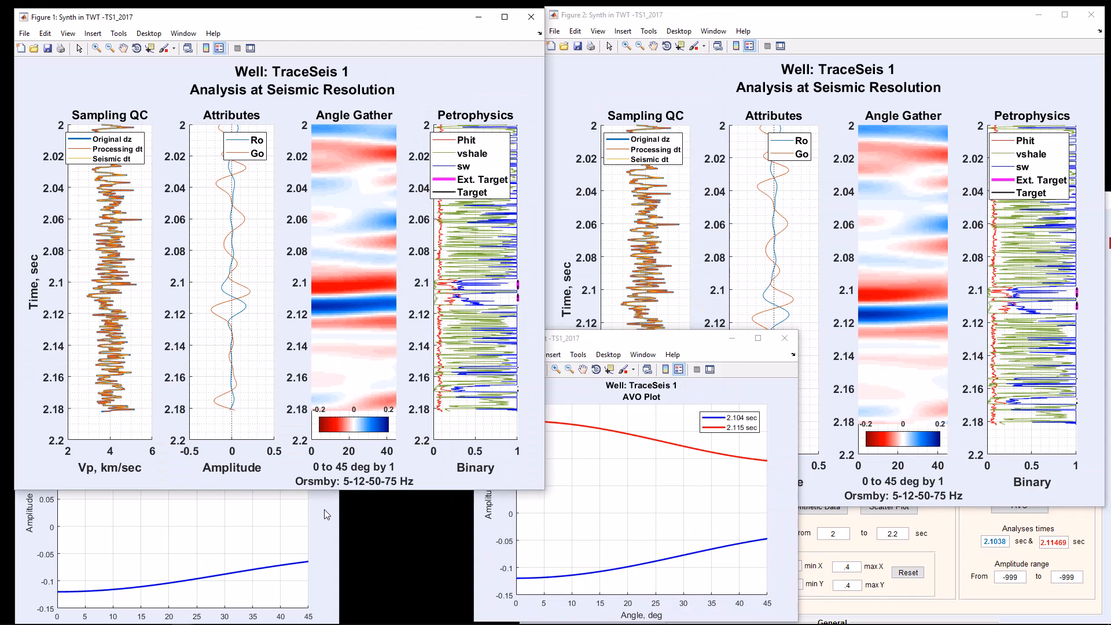
{"action": "left_click", "coordinate": [328, 509]}
{"action": "left_click", "coordinate": [615, 346]}
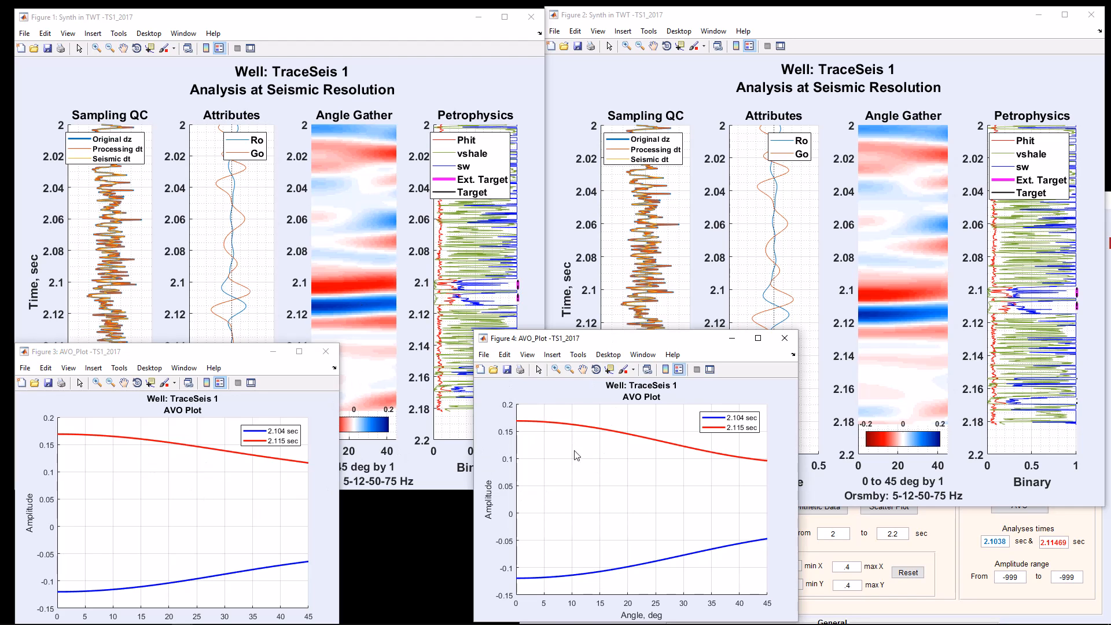
Step: Close both AVO figures and the Zoeppritz synthetic figure, and set the AVO model to Aki & Richards
{"action": "left_click", "coordinate": [786, 341]}
{"action": "left_click", "coordinate": [326, 351]}
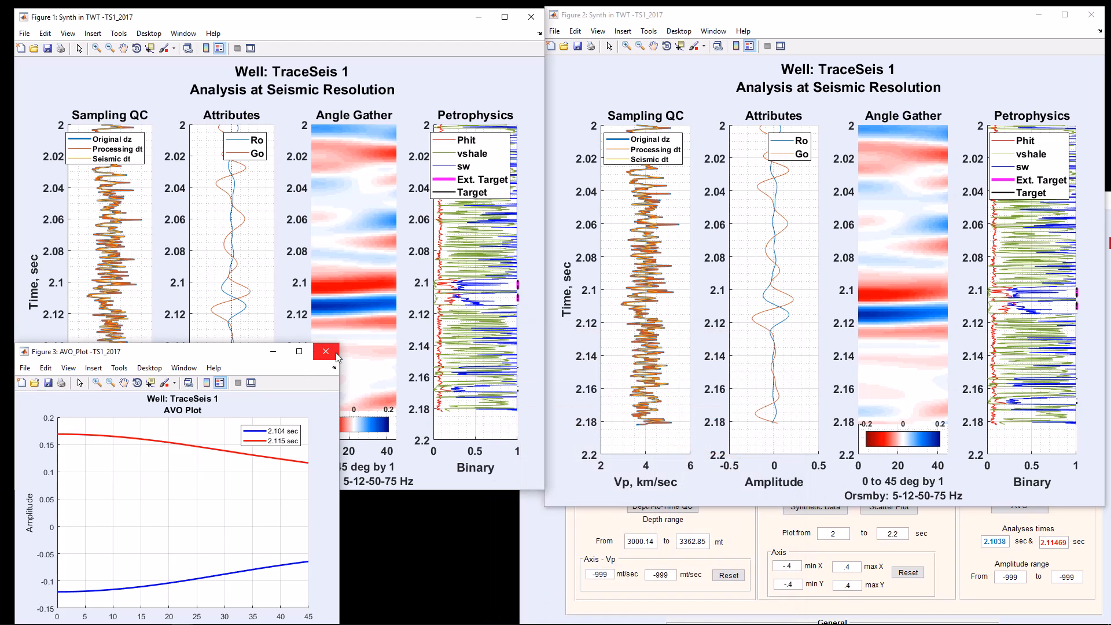
{"action": "left_click", "coordinate": [1092, 19]}
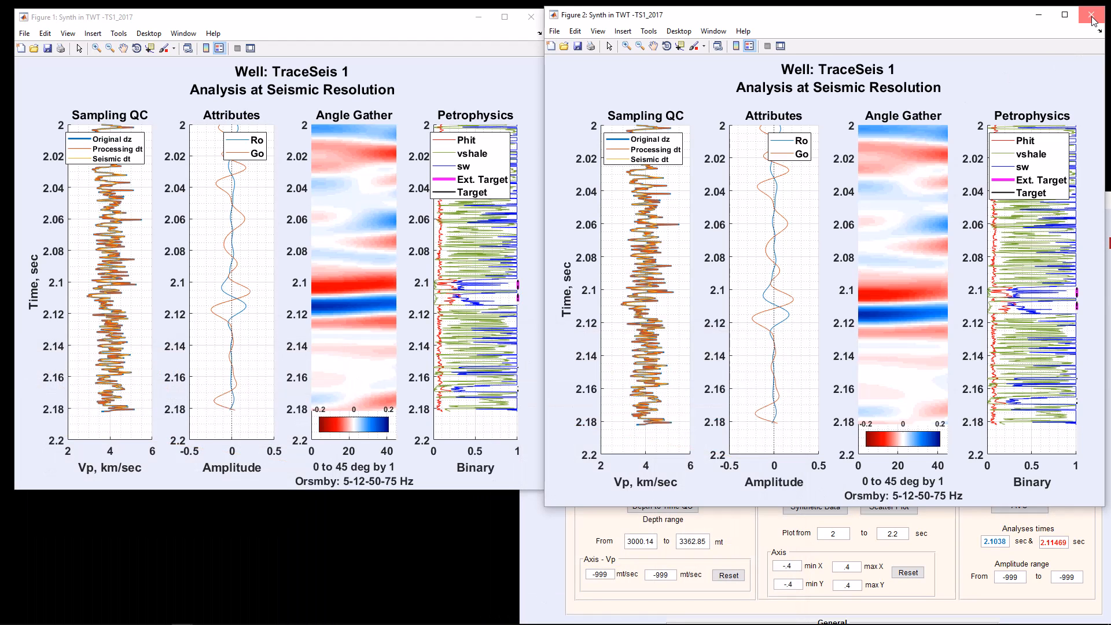
{"action": "left_click", "coordinate": [1092, 17]}
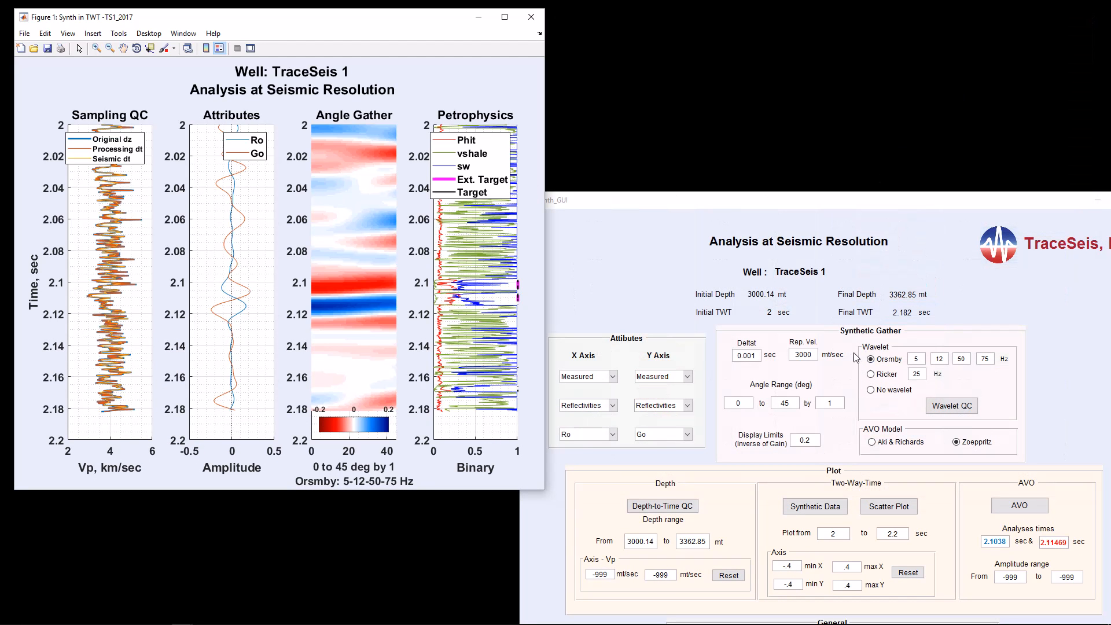
{"action": "left_click", "coordinate": [873, 443]}
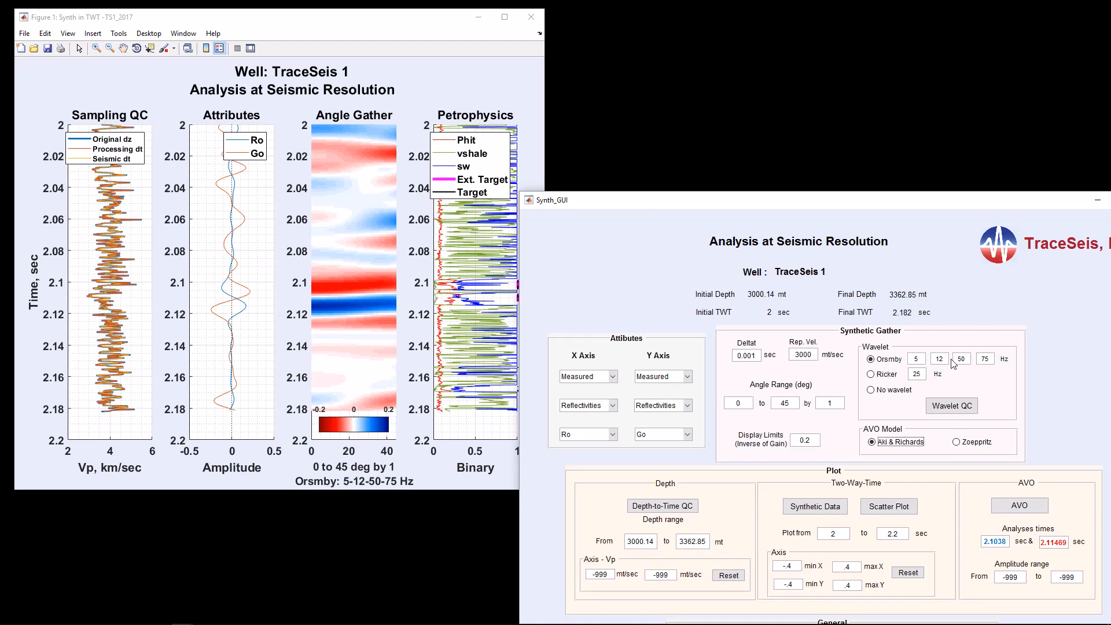
Step: Plot the synthetic data with the Orsmby wavelet's upper frequencies at 100 and 150 Hz, compare it beside the 5-12-50-75 Hz figure, and close it
{"action": "left_click", "coordinate": [970, 362]}
{"action": "type", "text": "100"}
{"action": "left_click", "coordinate": [828, 508]}
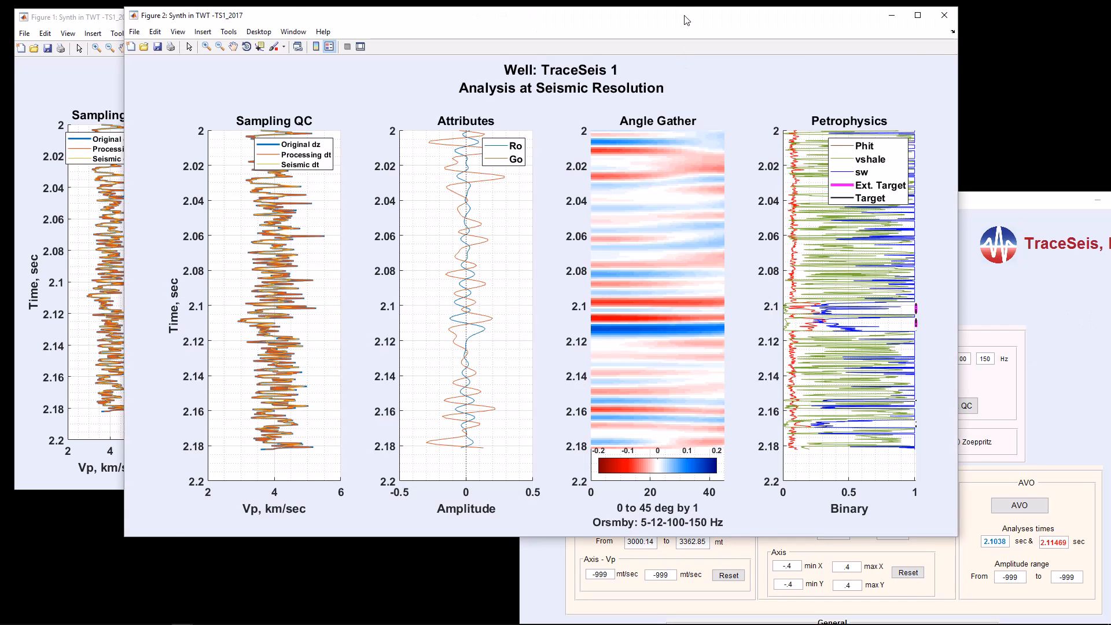
{"action": "left_click_drag", "start_coordinate": [686, 20], "coordinate": [827, 19]}
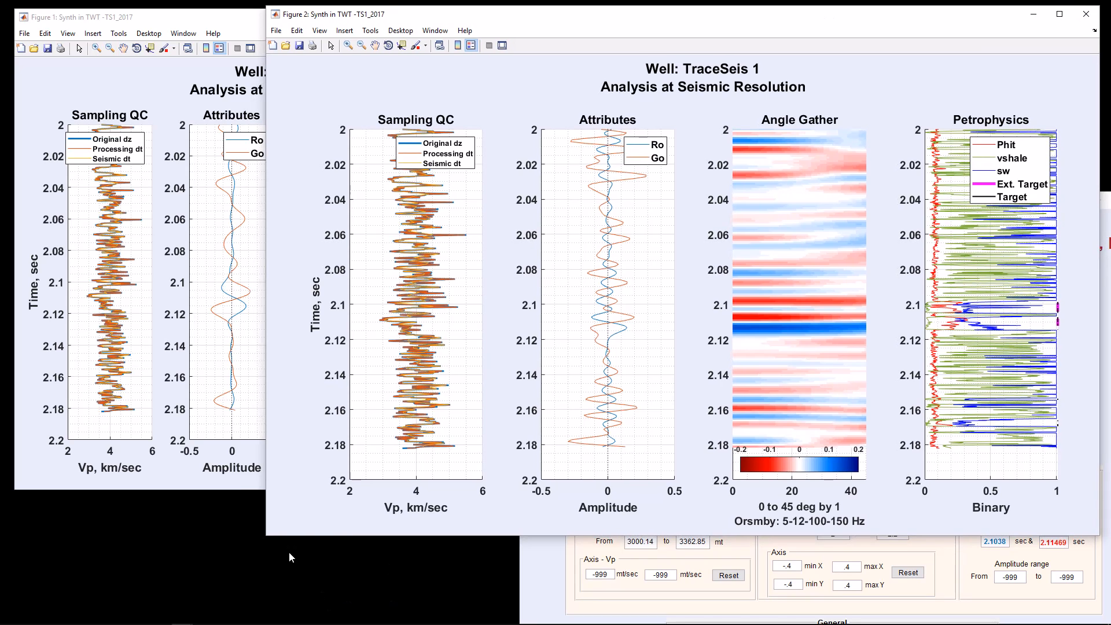
{"action": "left_click_drag", "start_coordinate": [276, 542], "coordinate": [547, 509]}
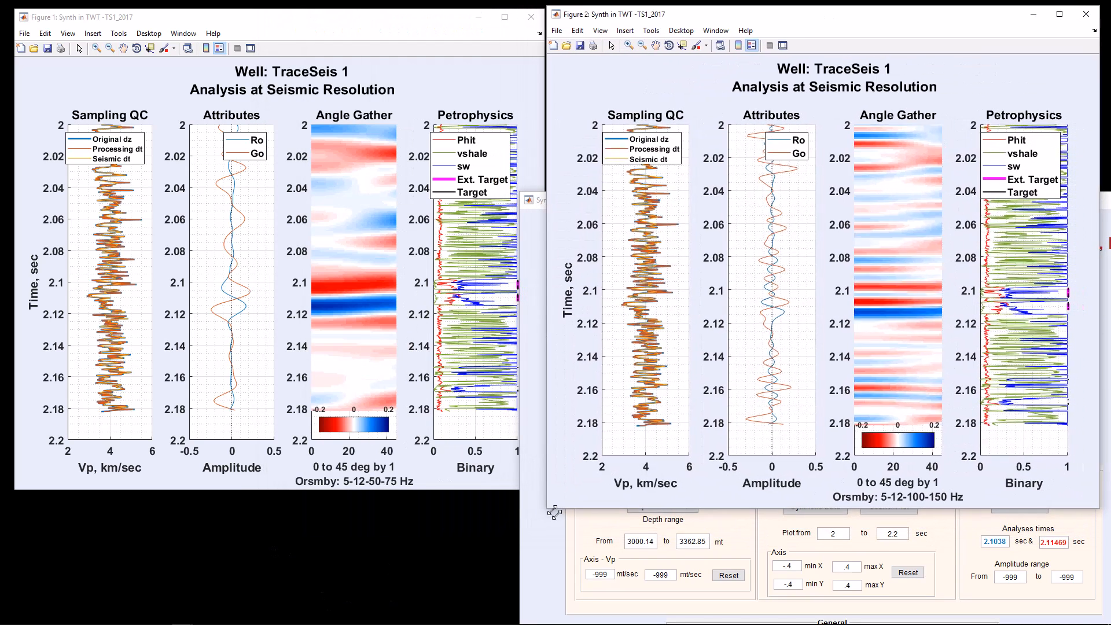
{"action": "left_click", "coordinate": [498, 116]}
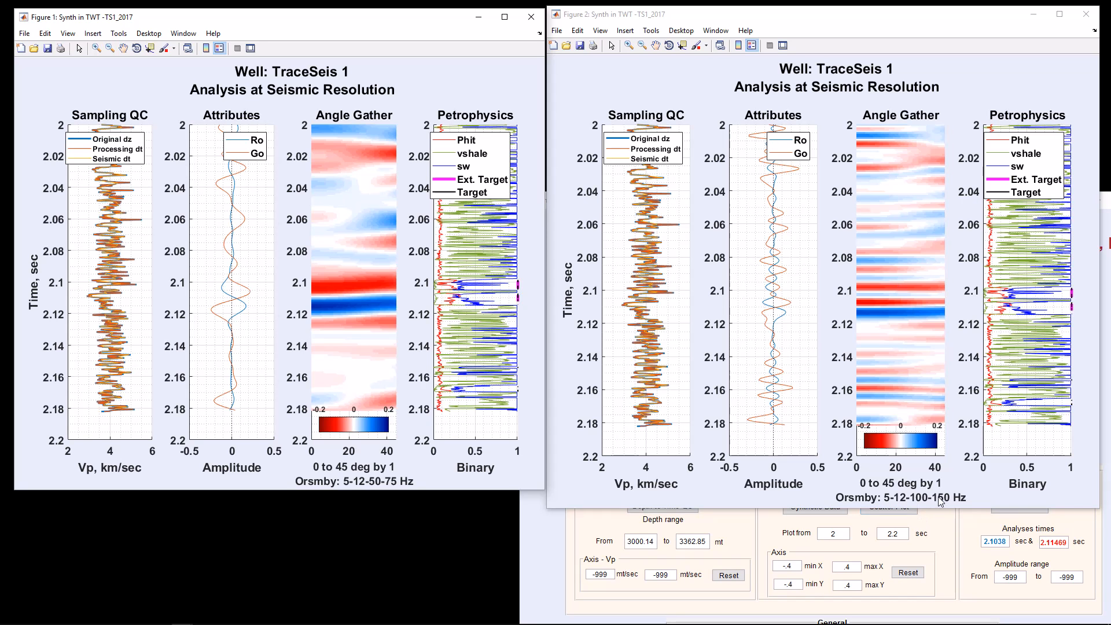
{"action": "left_click", "coordinate": [1086, 14]}
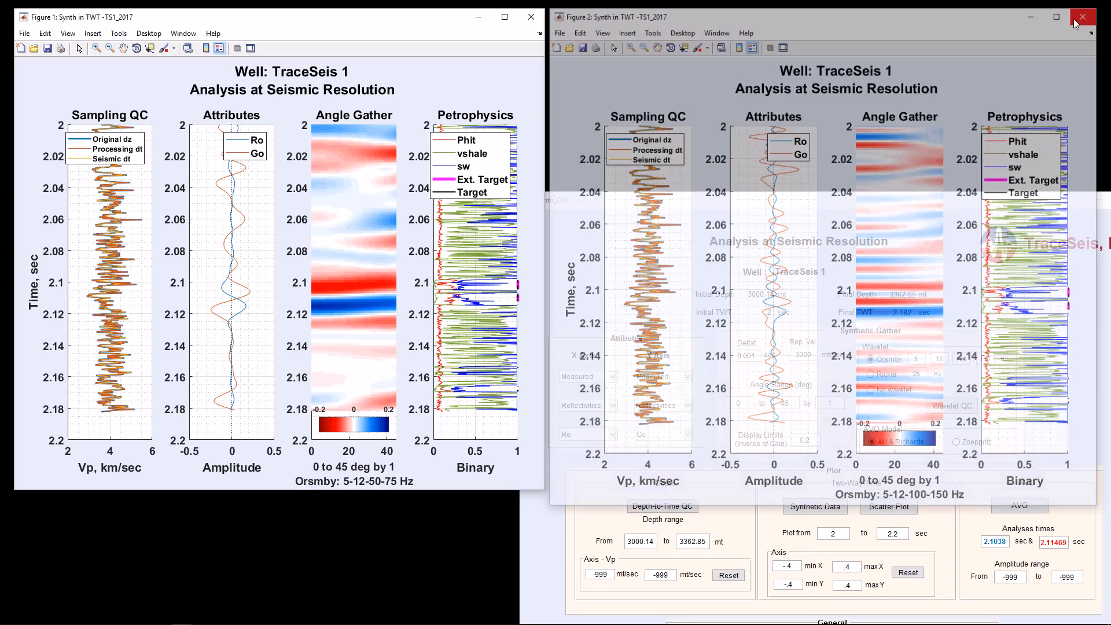
Step: Plot the synthetic data with the 25 Hz Ricker wavelet, compare the resized figure beside the Orsmby figure, and close it
{"action": "left_click", "coordinate": [870, 375]}
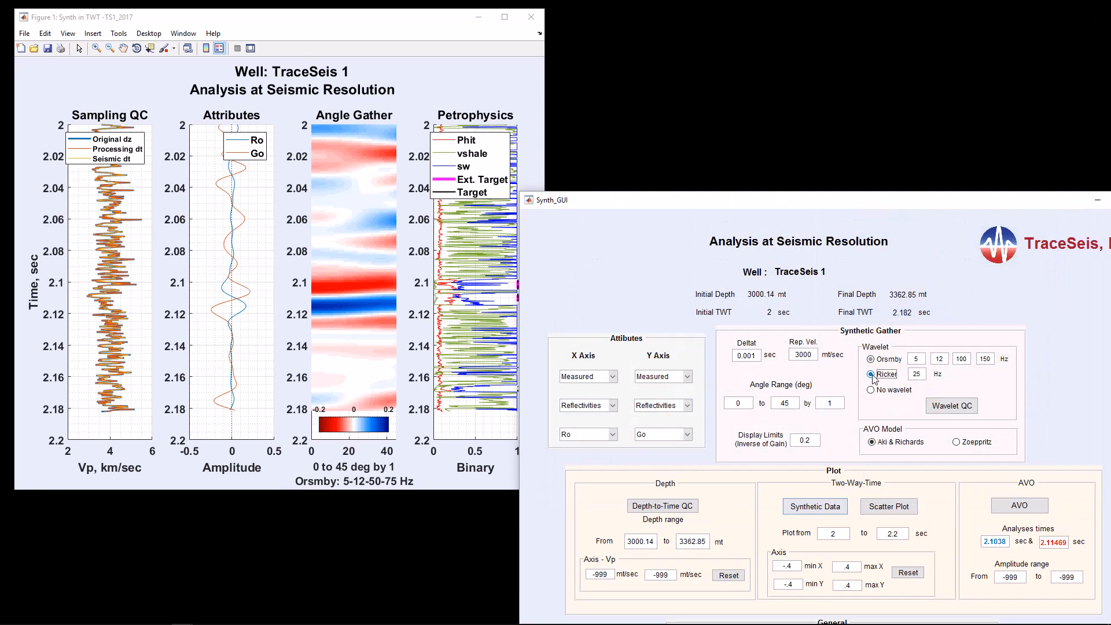
{"action": "left_click", "coordinate": [820, 509]}
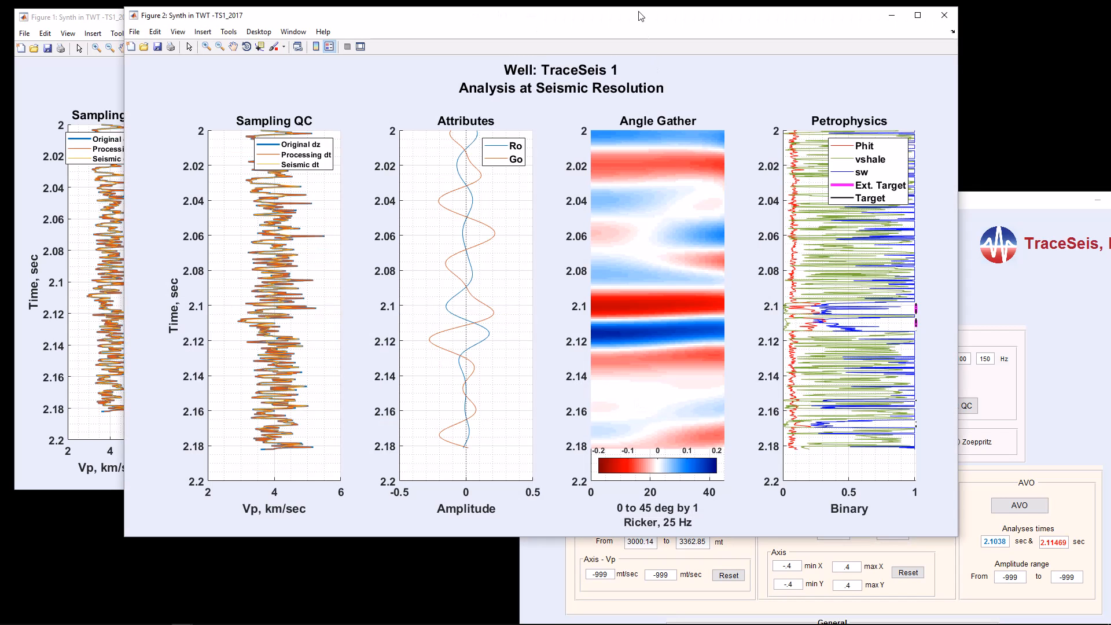
{"action": "left_click_drag", "start_coordinate": [641, 16], "coordinate": [793, 14]}
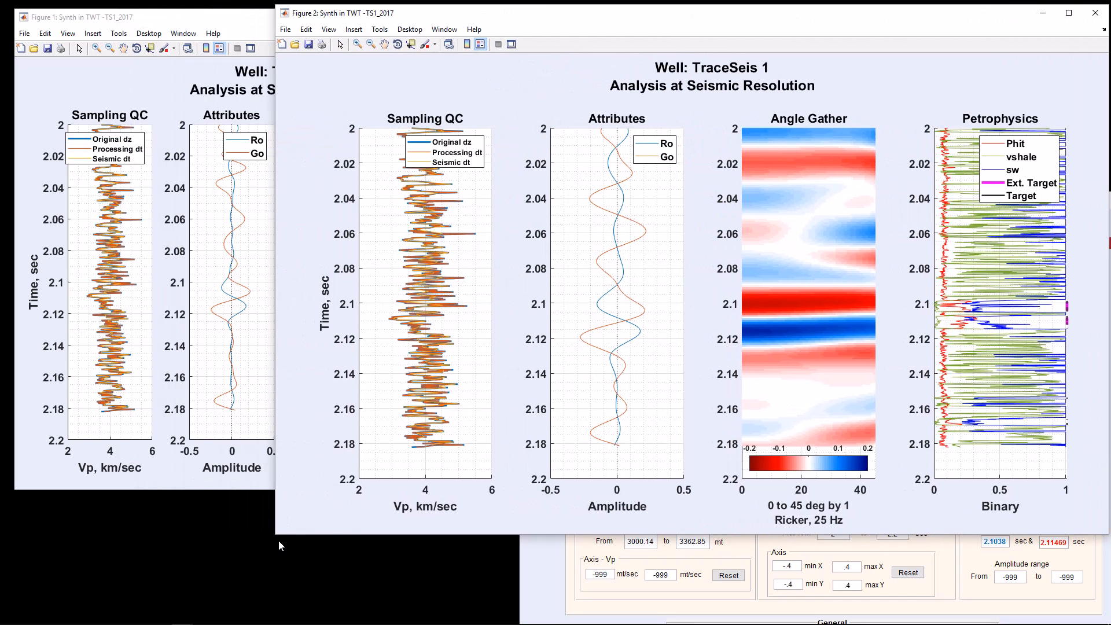
{"action": "left_click_drag", "start_coordinate": [283, 540], "coordinate": [530, 501]}
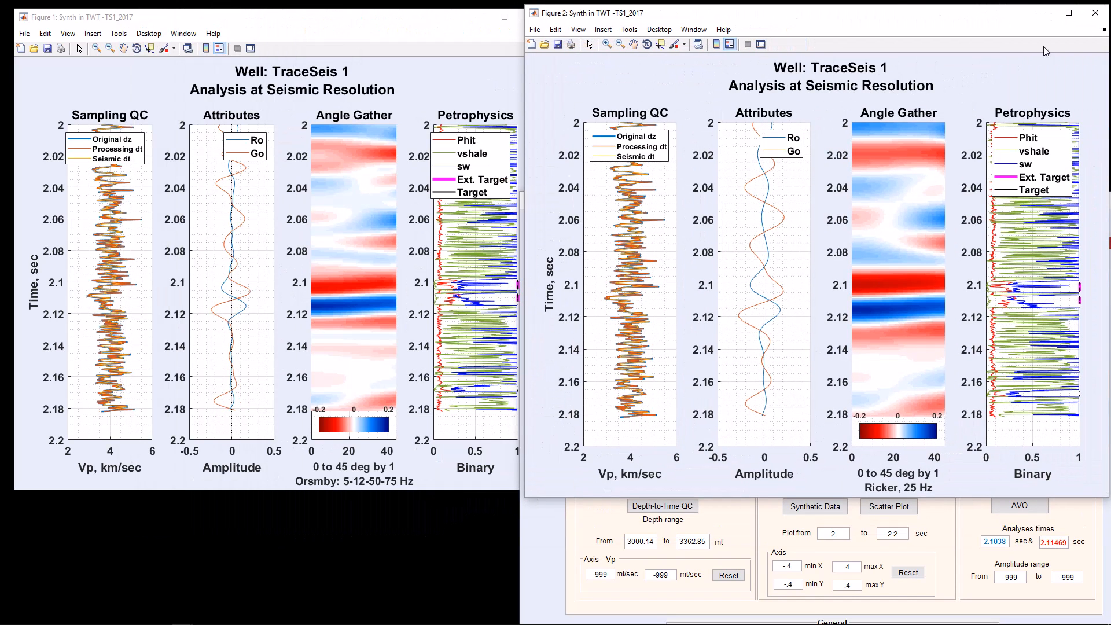
{"action": "left_click", "coordinate": [1096, 13]}
Step: Plot the synthetic data with no wavelet and close the resulting figure after viewing it
{"action": "left_click", "coordinate": [874, 388]}
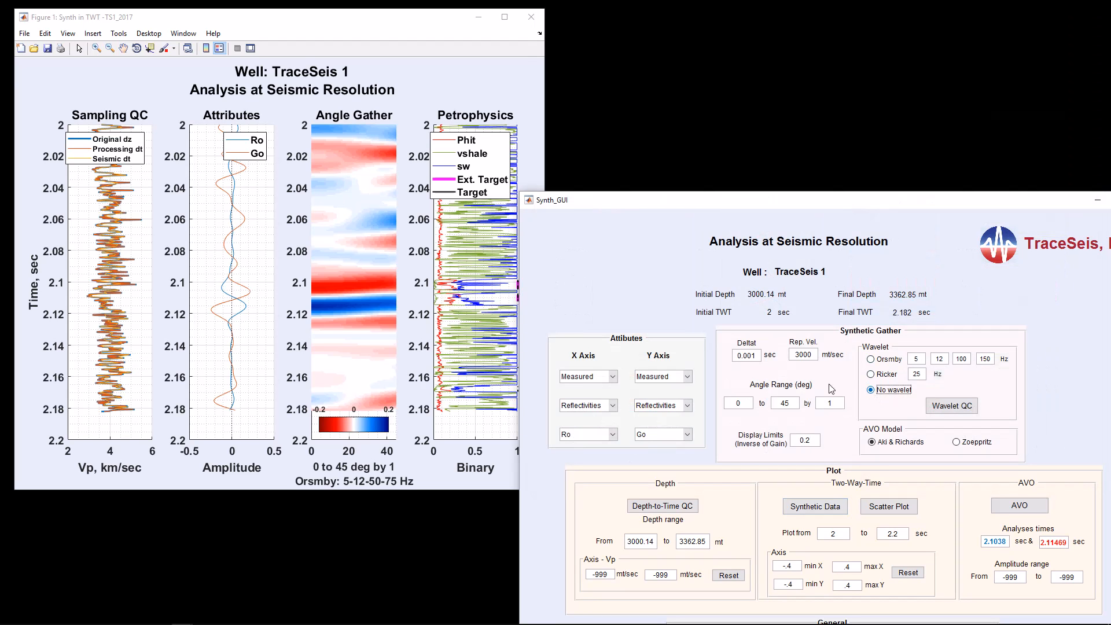
{"action": "left_click", "coordinate": [756, 364]}
{"action": "left_click", "coordinate": [815, 507]}
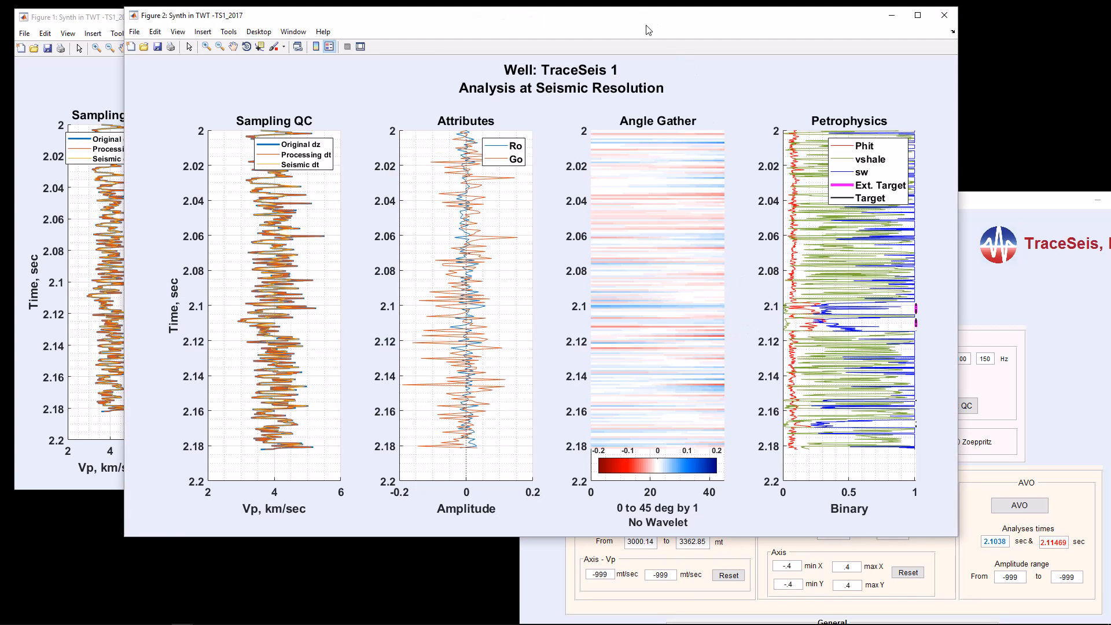
{"action": "left_click", "coordinate": [944, 15]}
Step: Switch to the Orsmby wavelet with upper frequencies of 50 and 75 Hz, and open its wavelet quality check
{"action": "left_click", "coordinate": [871, 360]}
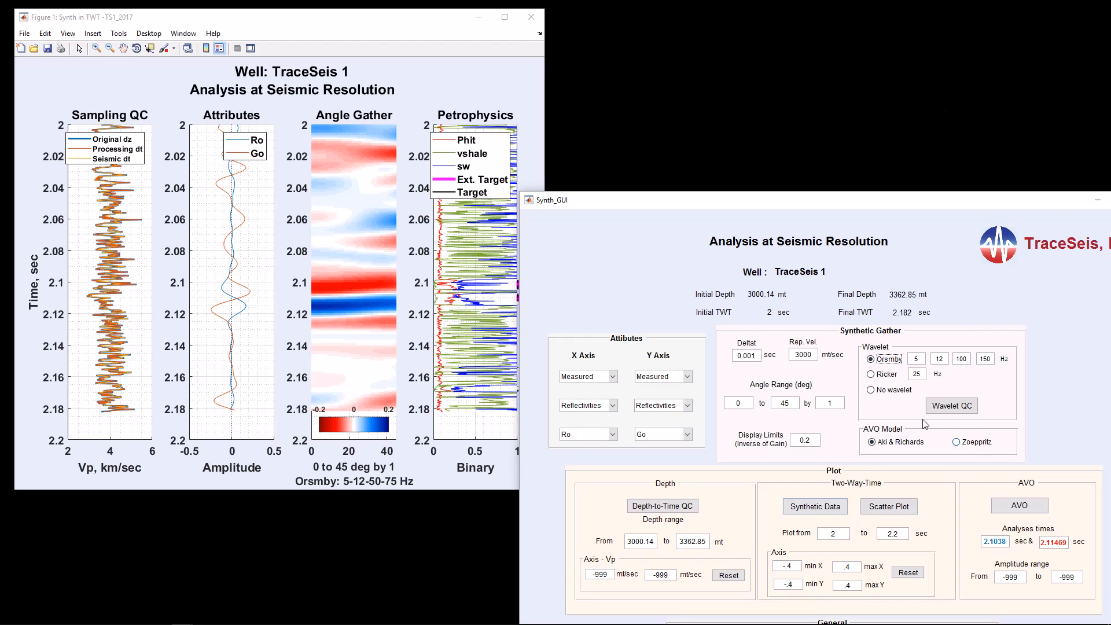
{"action": "double_click", "coordinate": [957, 360]}
{"action": "type", "text": "50"}
{"action": "key", "text": "Tab"}
{"action": "type", "text": "75"}
{"action": "left_click", "coordinate": [947, 408]}
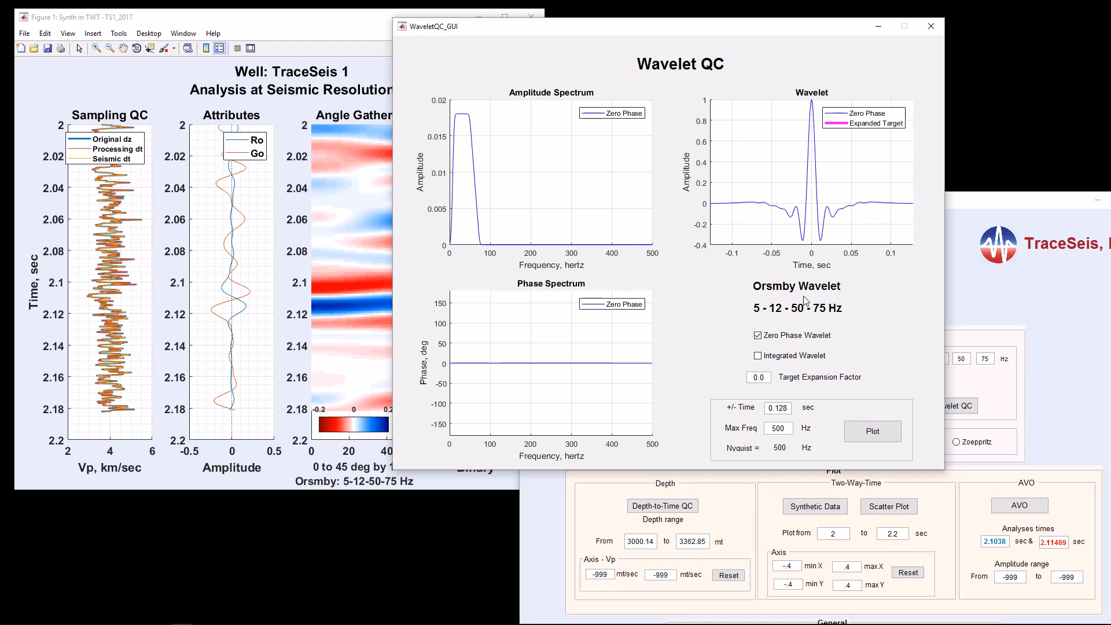
Step: Replot the wavelet check with a +/- time of 0.1 sec and a maximum frequency of 100 Hz
{"action": "double_click", "coordinate": [794, 411]}
{"action": "type", "text": "0"}
{"action": "left_click_drag", "start_coordinate": [790, 434], "coordinate": [756, 432]}
{"action": "type", "text": "10"}
{"action": "left_click", "coordinate": [874, 435]}
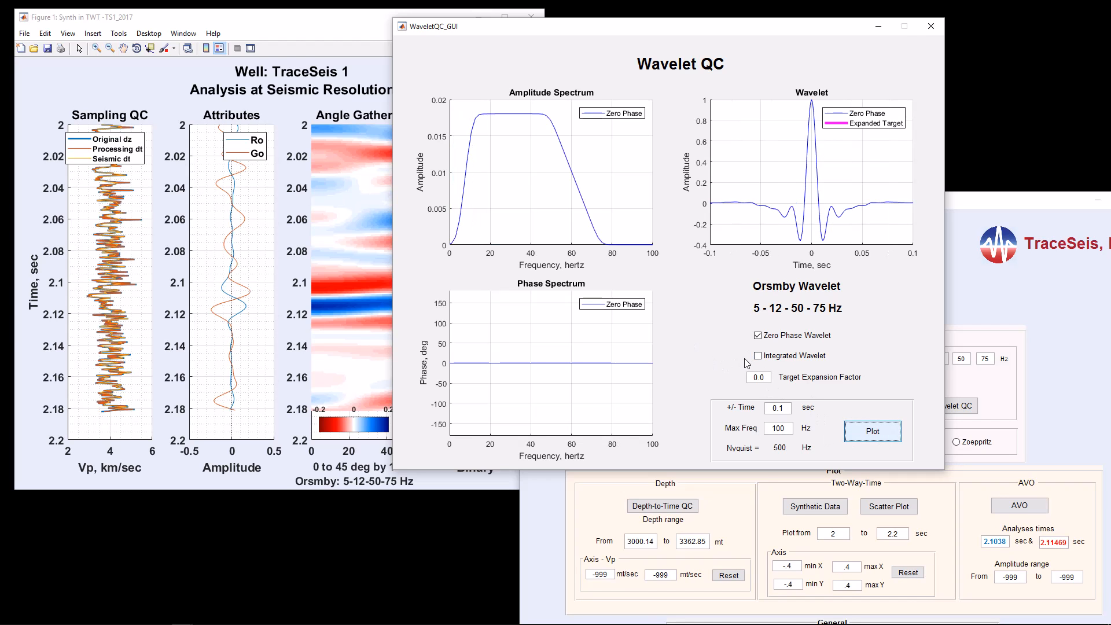
Step: Add the integrated wavelet to the wavelet check plots and close the check window after viewing it
{"action": "left_click", "coordinate": [759, 357]}
{"action": "left_click", "coordinate": [871, 432]}
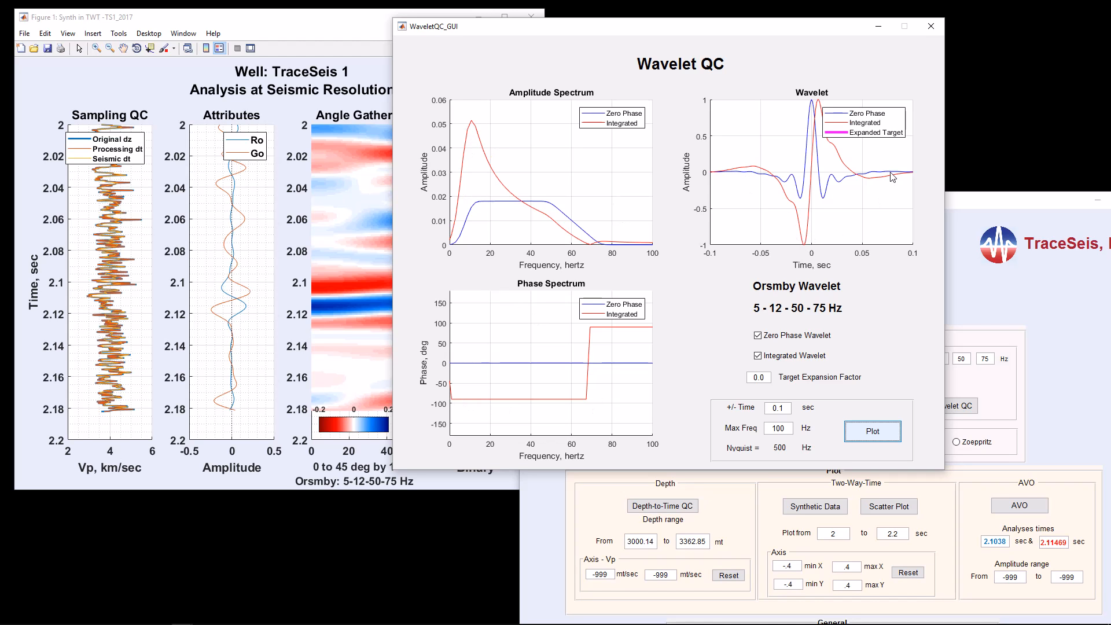
{"action": "left_click", "coordinate": [932, 26]}
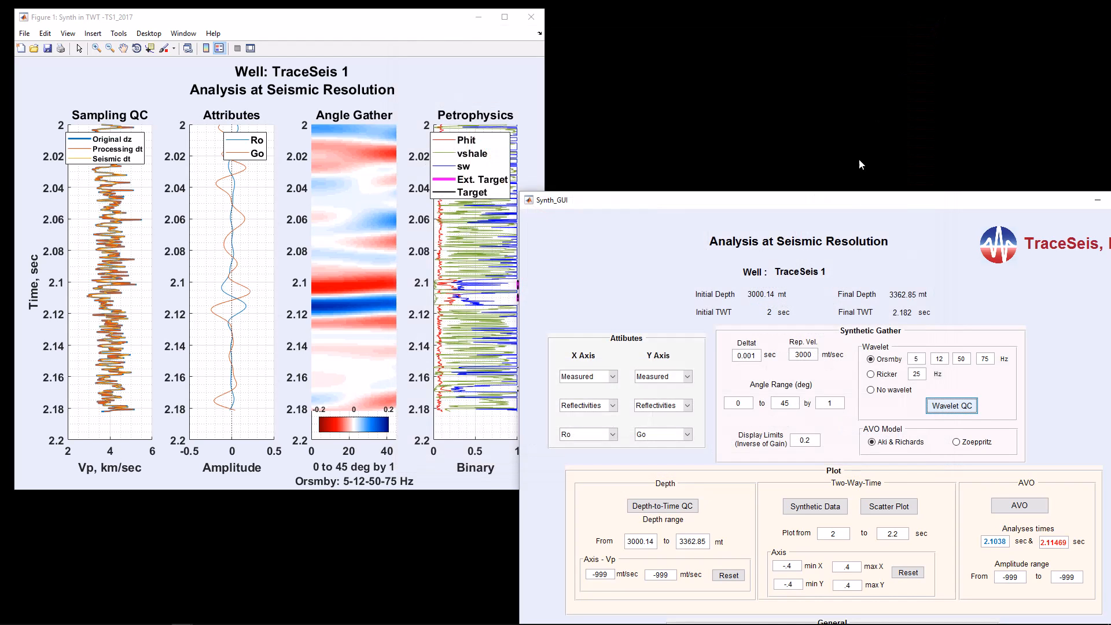
Step: Move the Synth_GUI window so its General settings are fully visible, and switch to the window partly hidden behind it
{"action": "left_click_drag", "start_coordinate": [849, 207], "coordinate": [787, 93]}
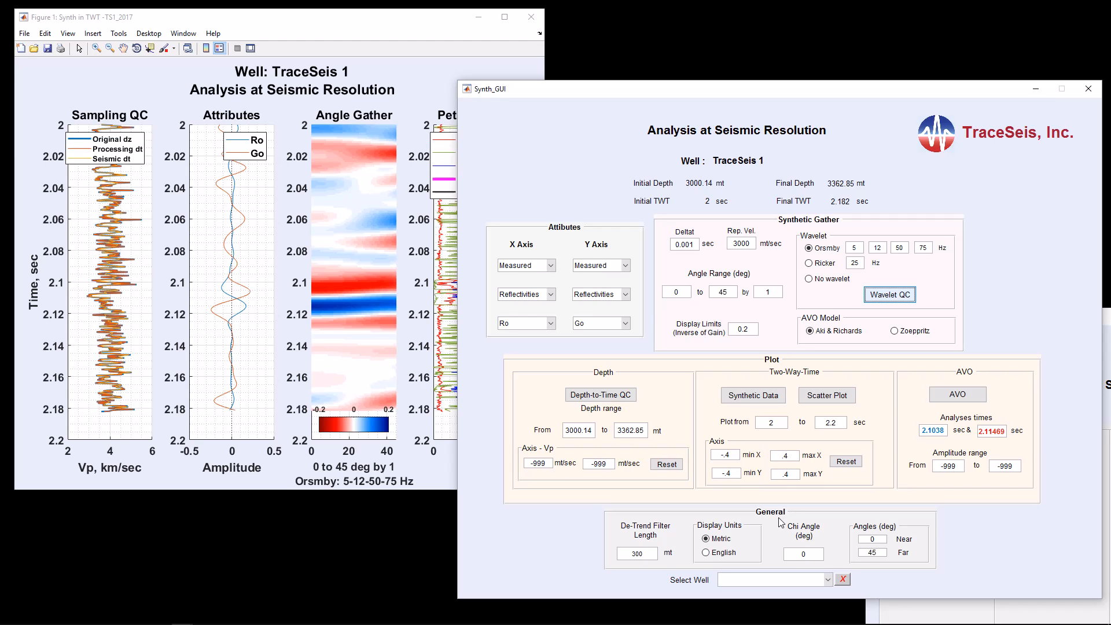
{"action": "left_click", "coordinate": [1108, 316]}
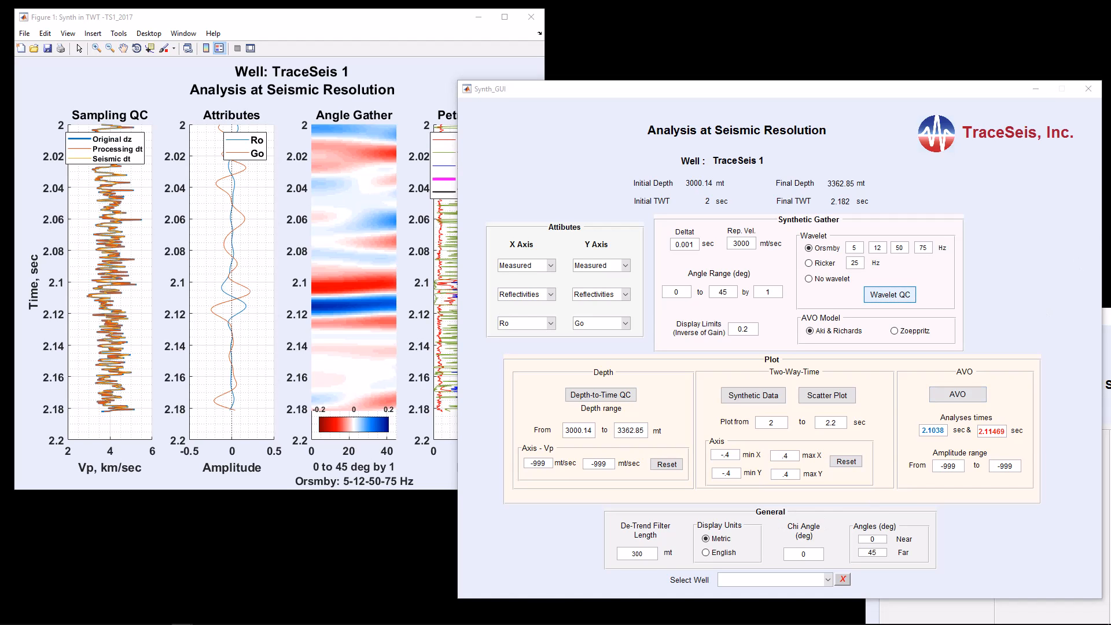